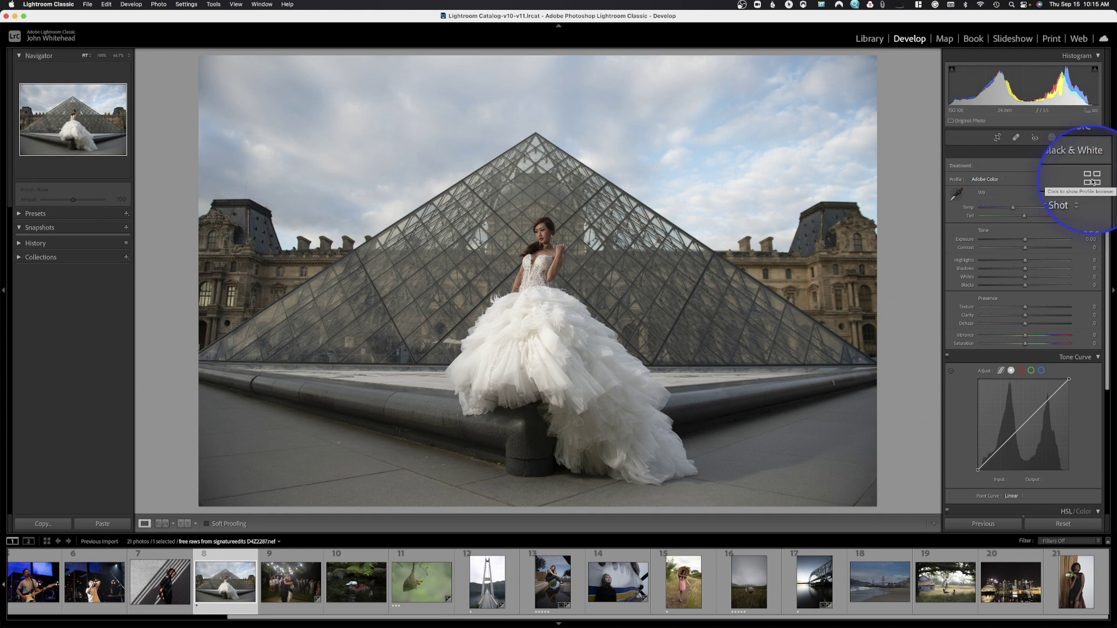
Browse the profile groups and try the Camera Landscape and Camera Portrait profiles
click(1091, 181)
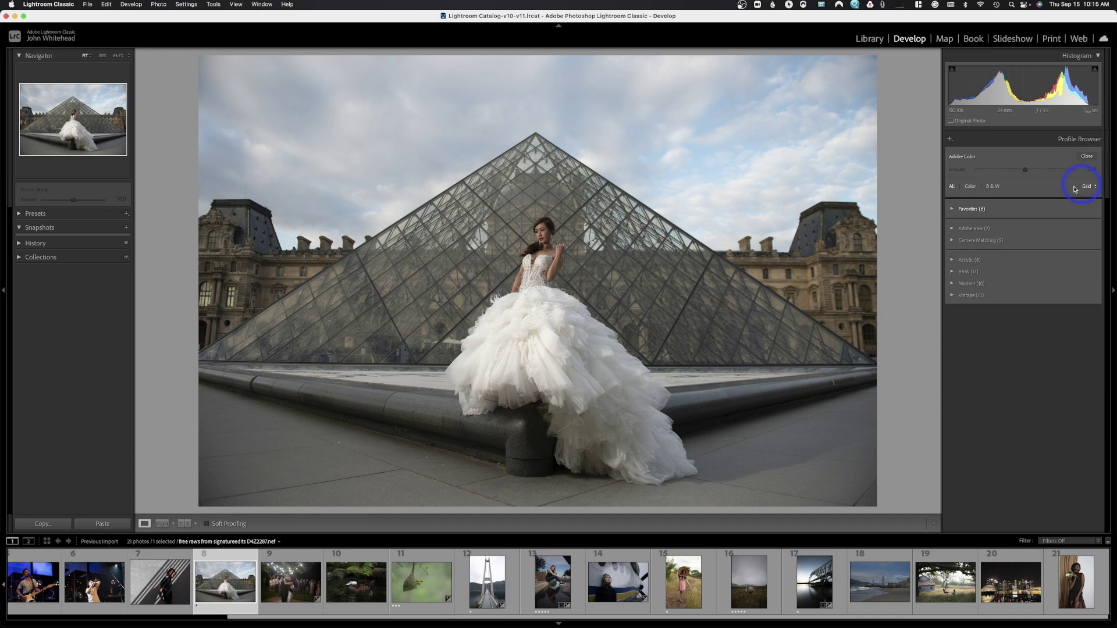
click(952, 210)
click(952, 211)
click(953, 229)
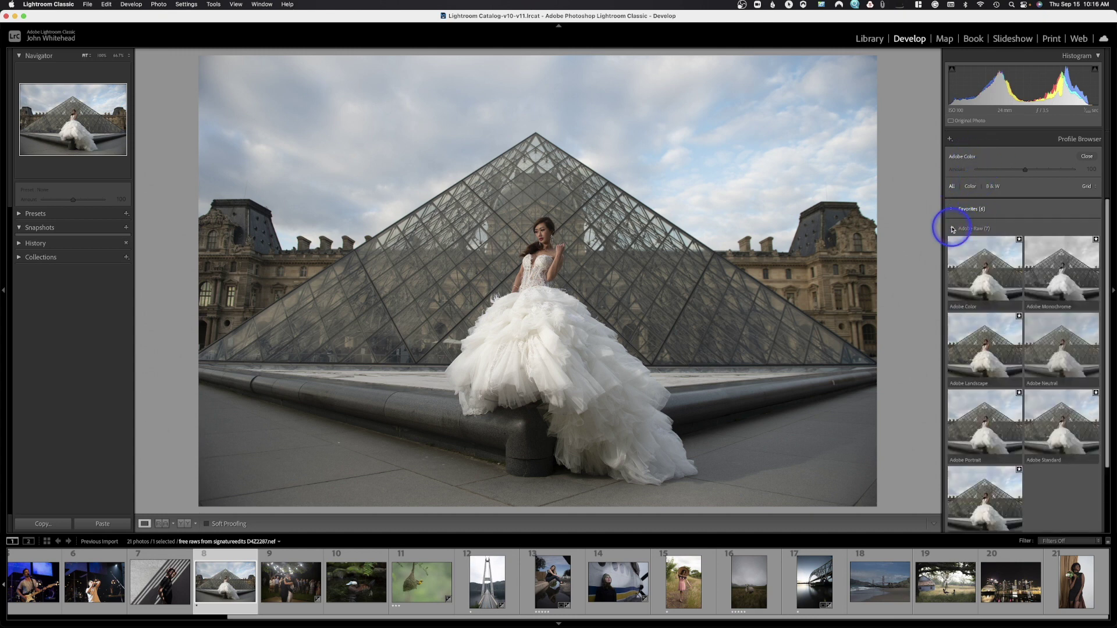
click(953, 229)
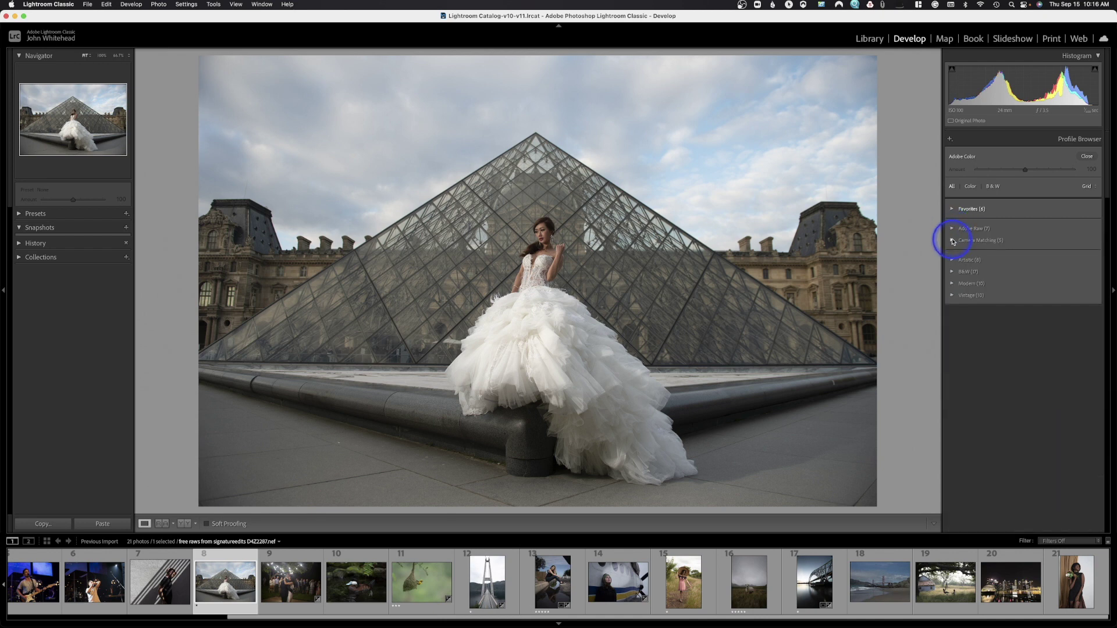
click(953, 241)
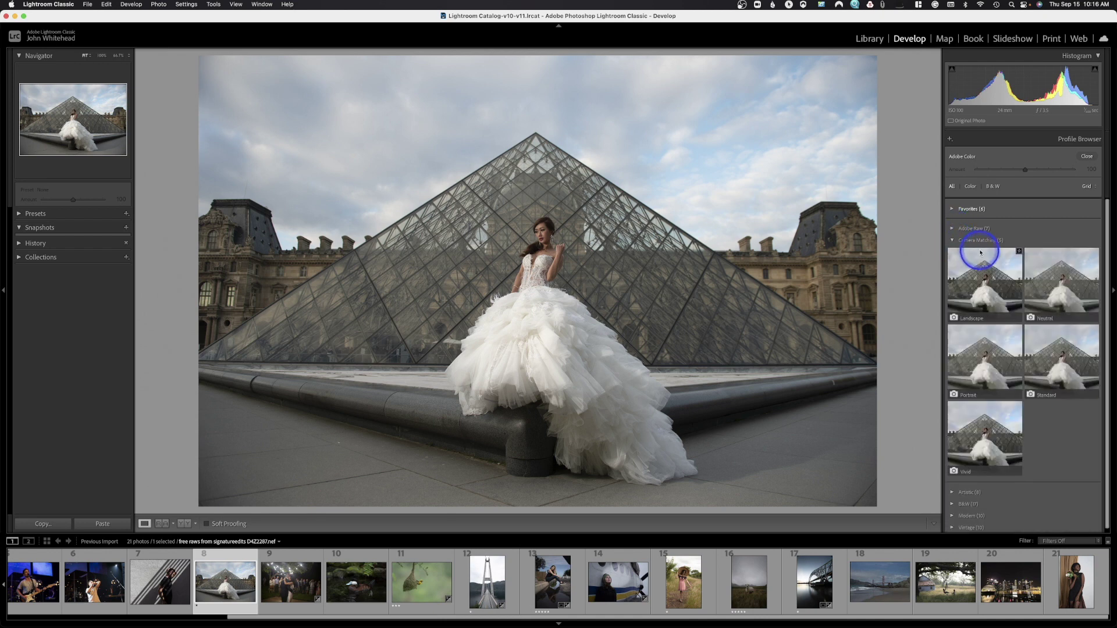
click(977, 273)
click(979, 278)
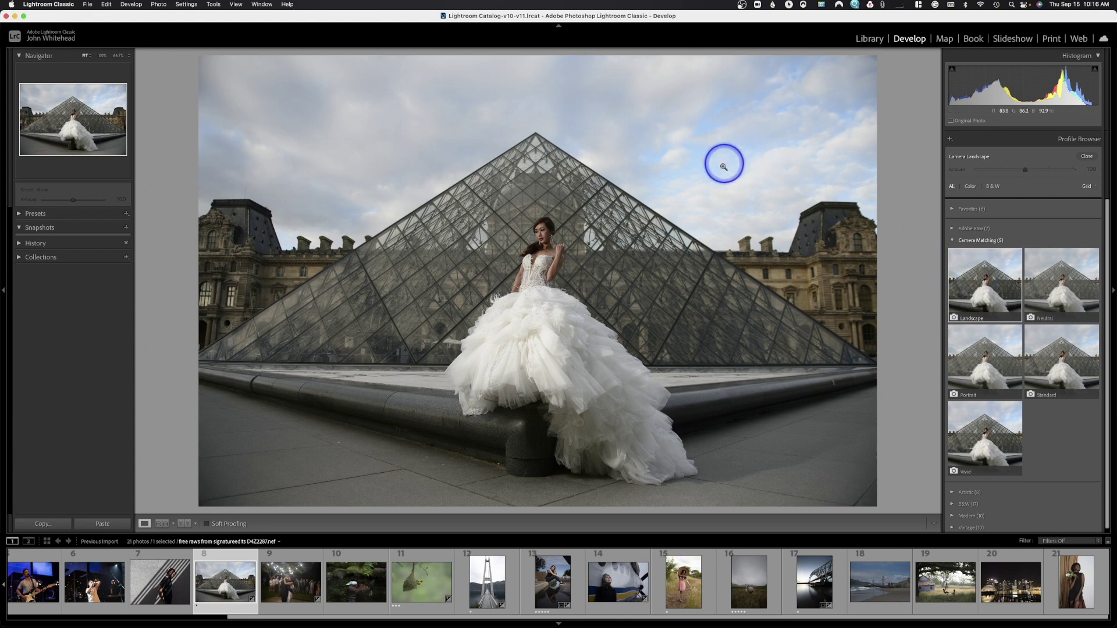
click(986, 358)
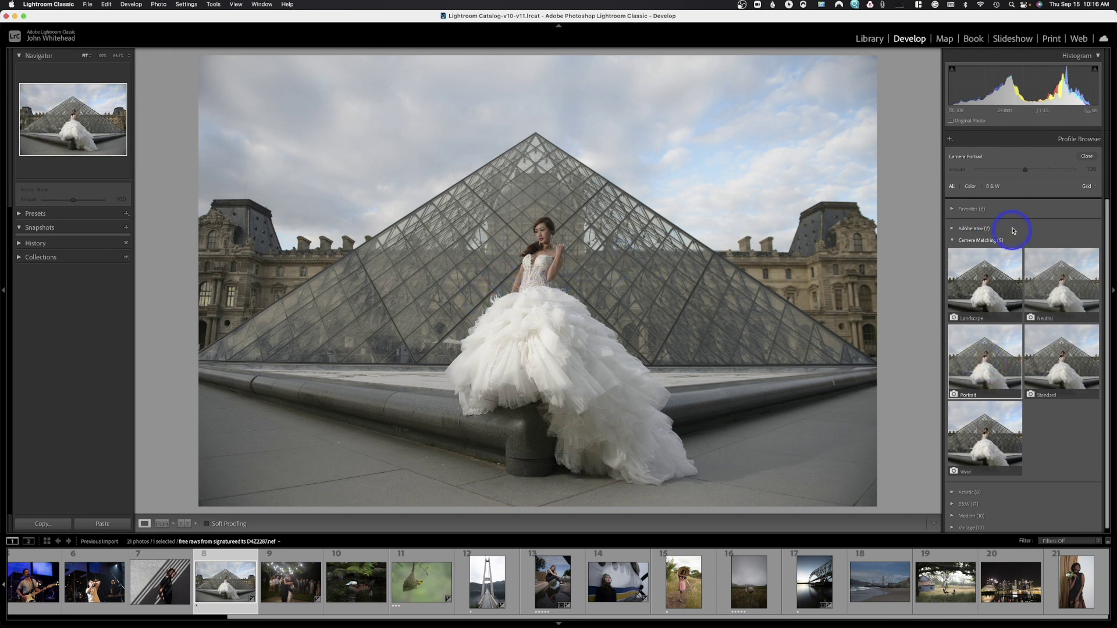
click(952, 241)
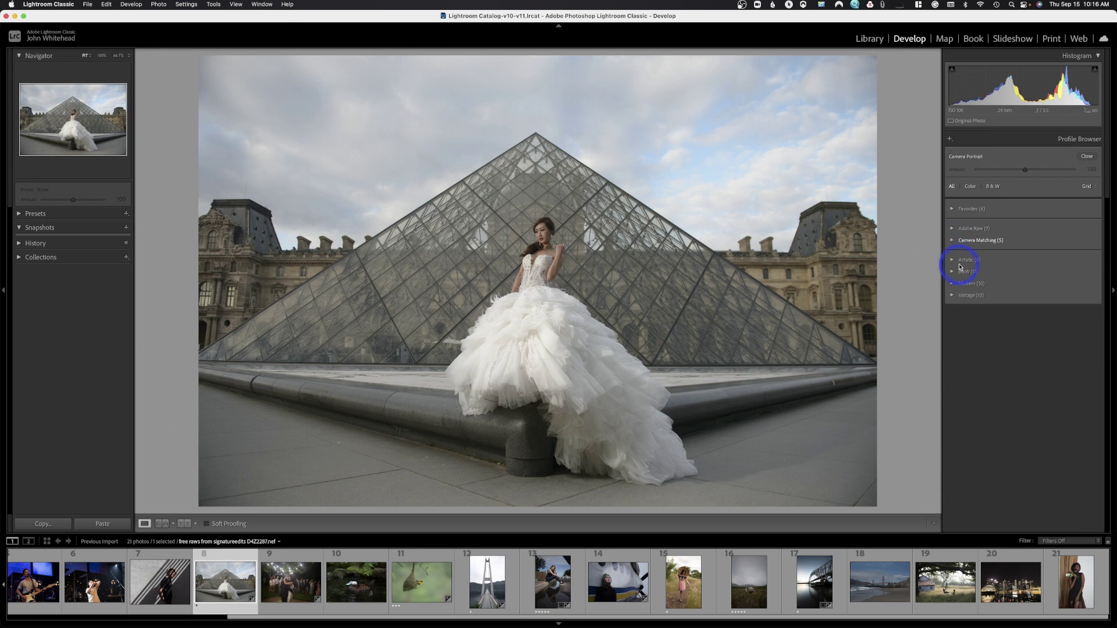
Apply the Vintage 04 profile at Amount 100 and close the Profile Browser
click(952, 261)
click(952, 260)
click(953, 272)
click(953, 271)
click(952, 283)
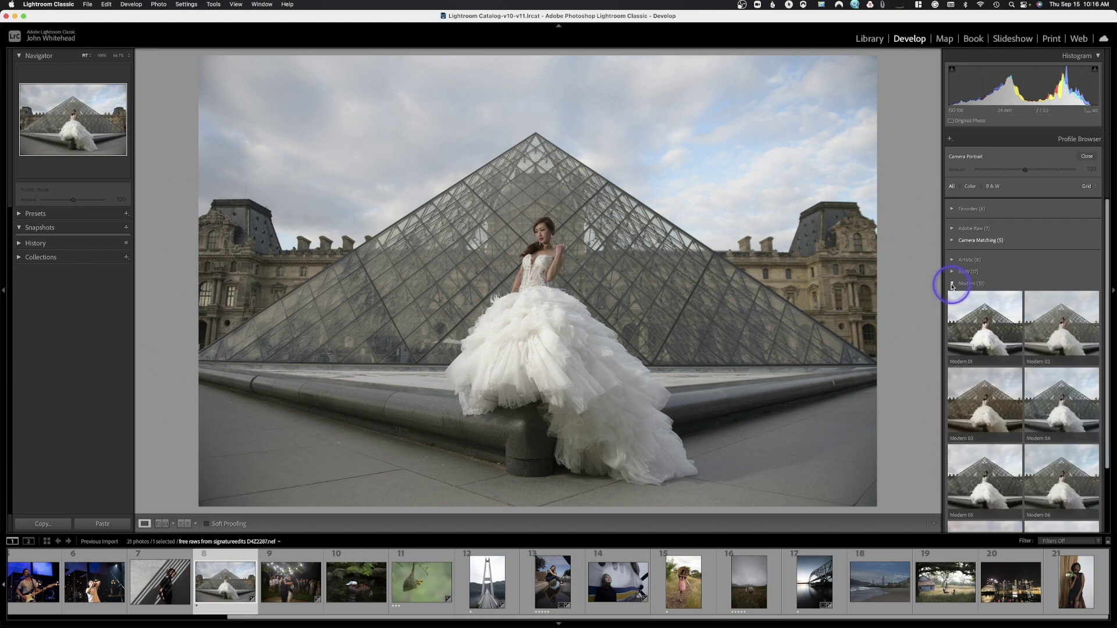
click(951, 283)
click(954, 295)
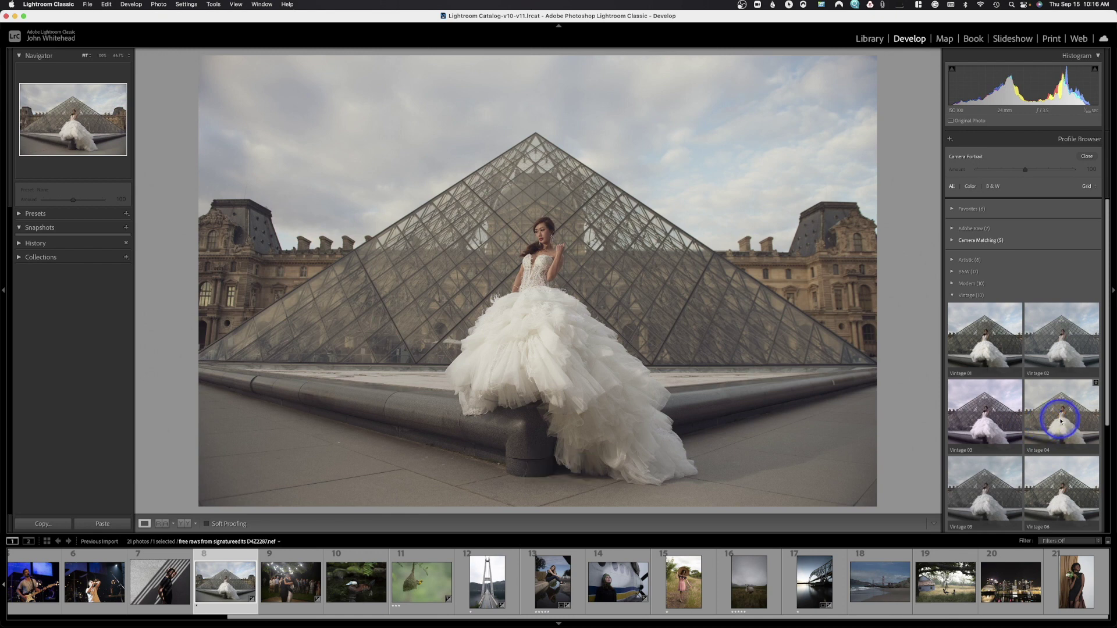
click(1060, 420)
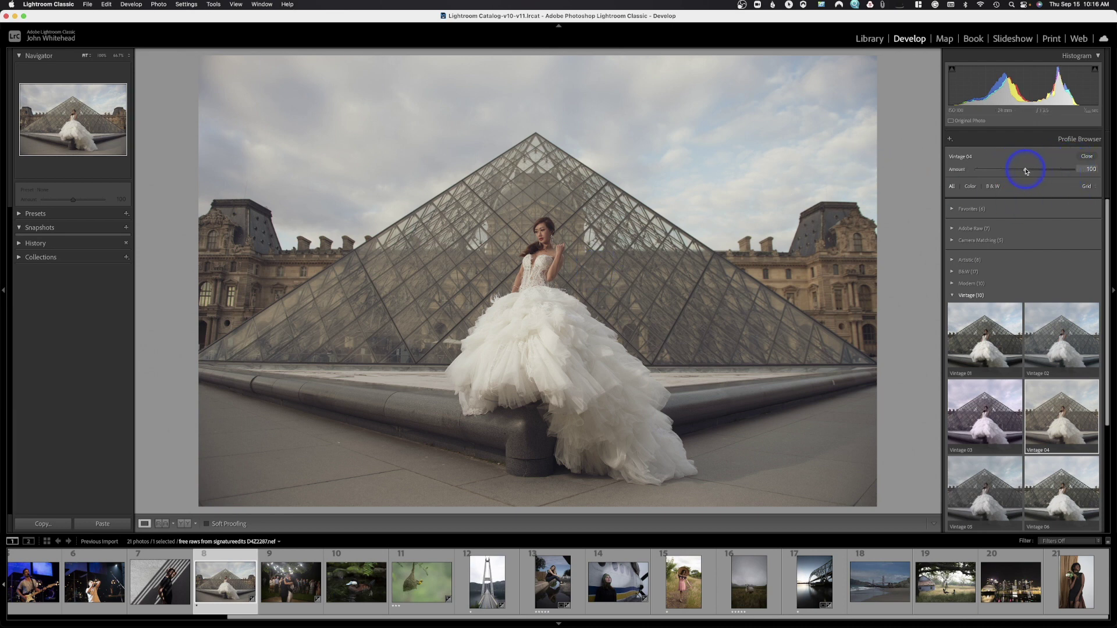
mouse_move(1026, 171)
mouse_down()
mouse_move(974, 169)
mouse_move(1114, 175)
mouse_move(1015, 172)
mouse_move(1045, 172)
mouse_up()
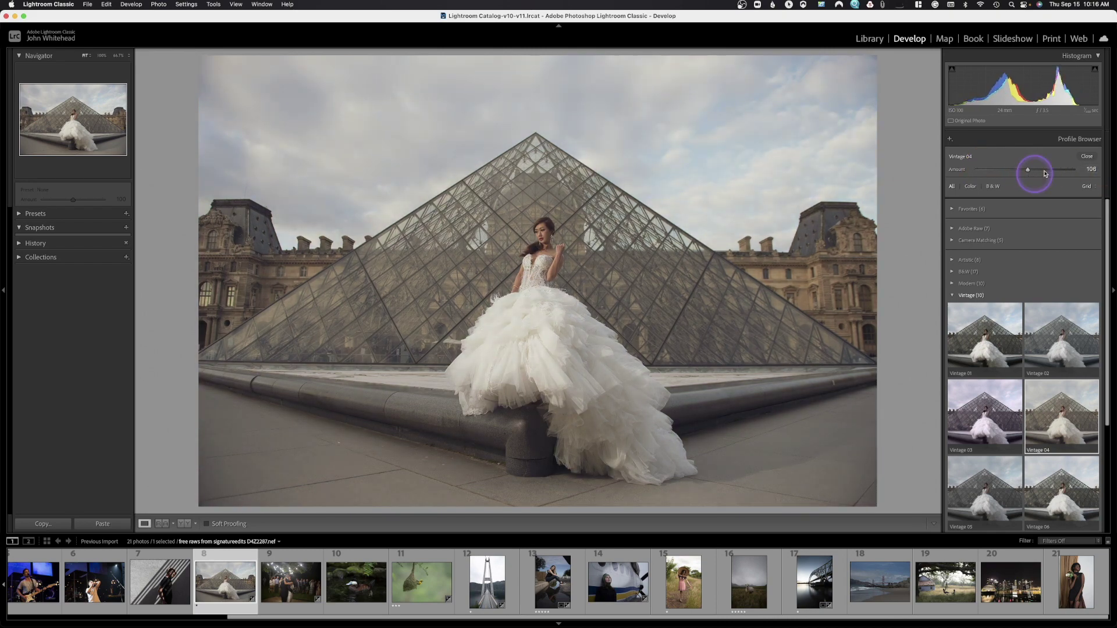
click(1086, 157)
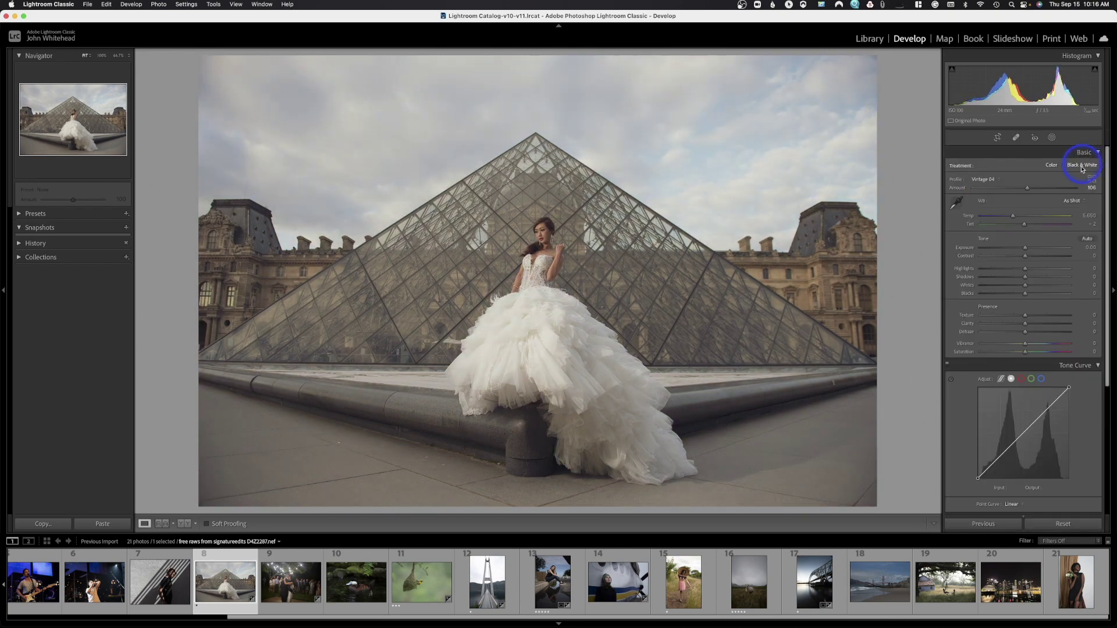
Reset the photo to Adobe Color and expand the Portraits: Deep Skin presets
click(1063, 523)
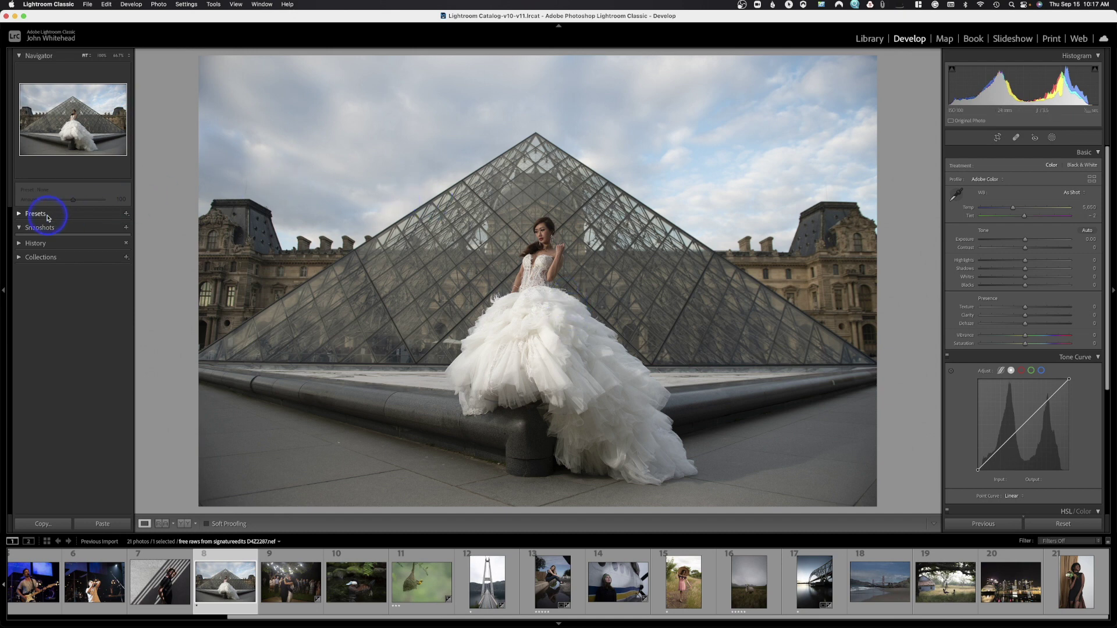
click(21, 215)
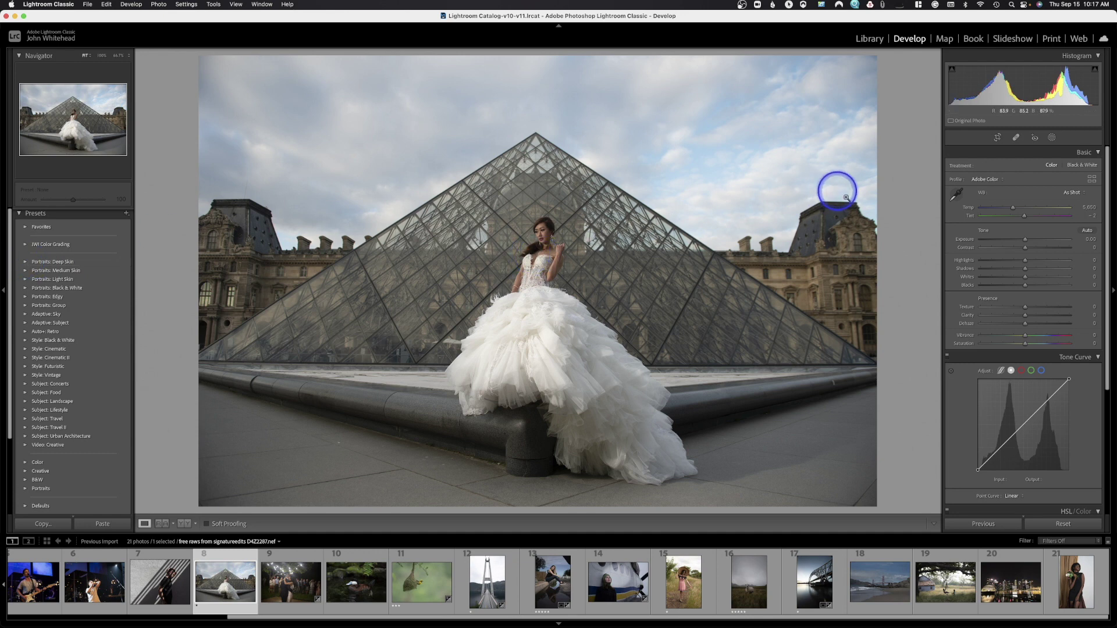
scroll(1029, 389, down, 5)
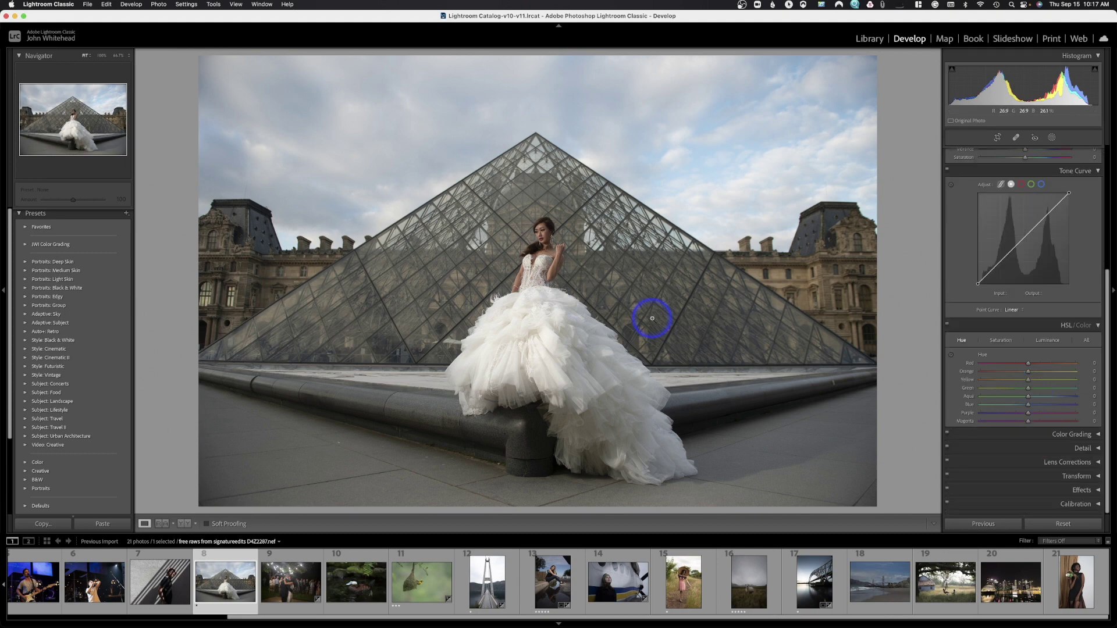
click(25, 262)
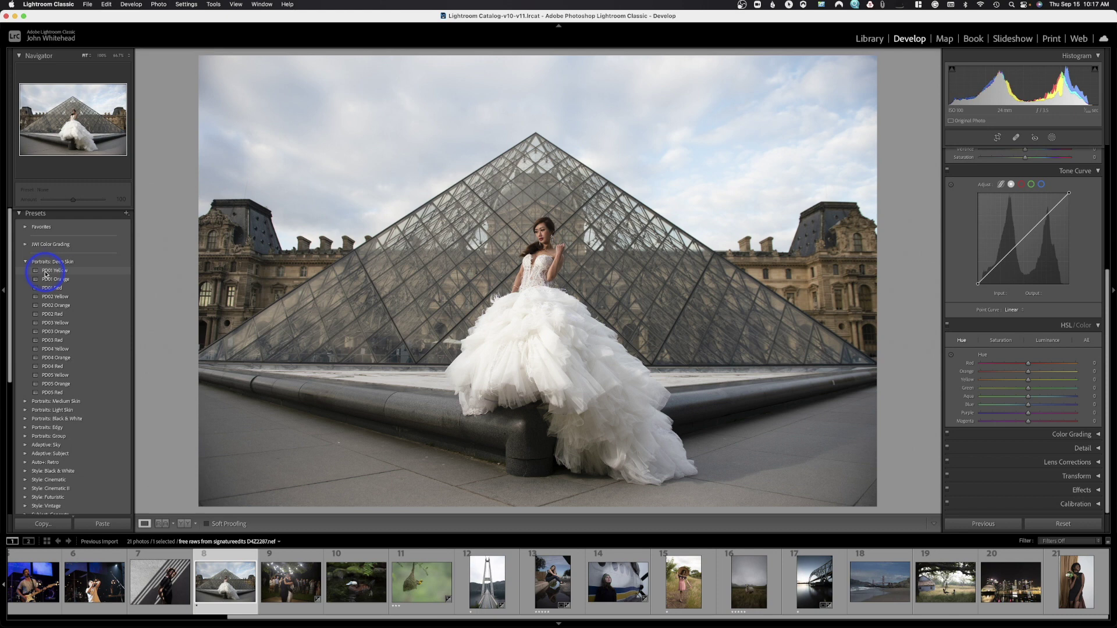
Apply the PD02 Orange Deep Skin preset, then set Whites to +13
click(52, 305)
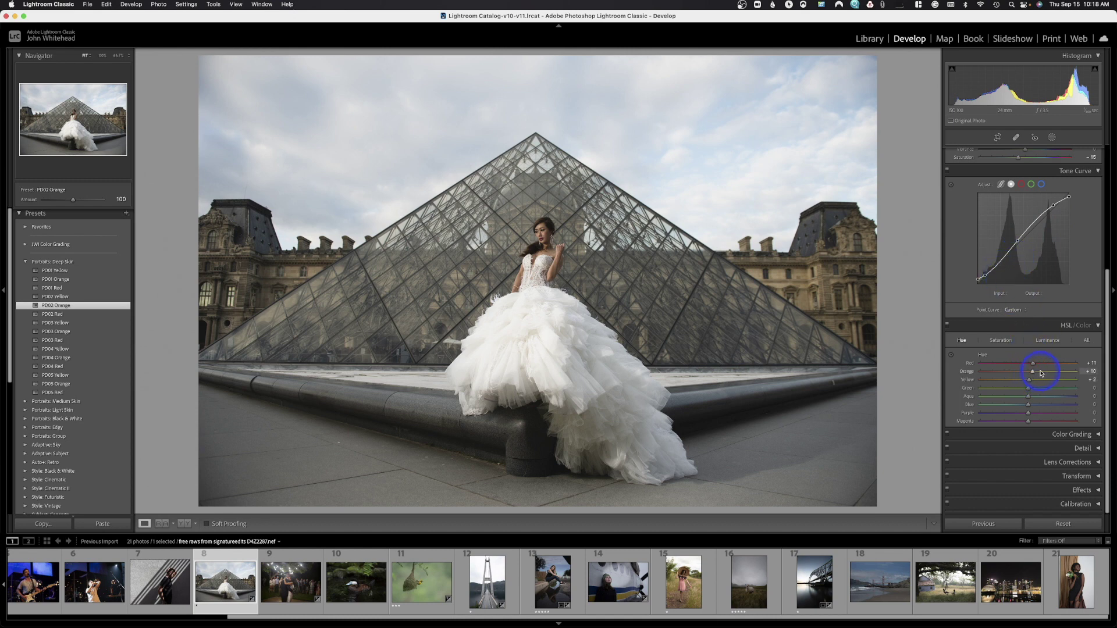
scroll(1045, 376, up, 6)
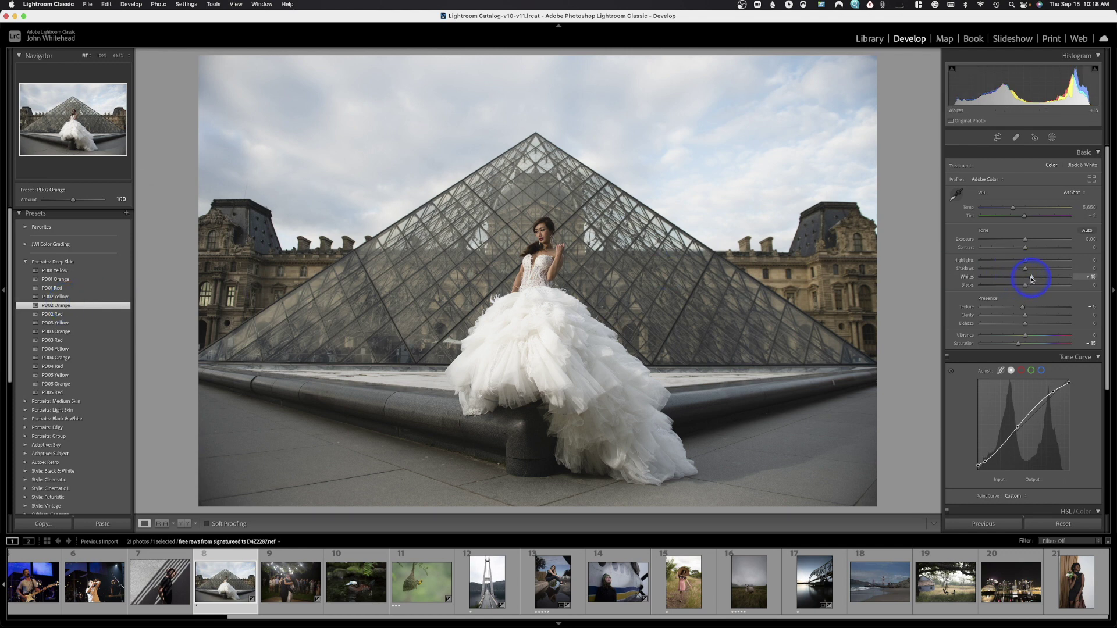
drag(1031, 280, 1002, 284)
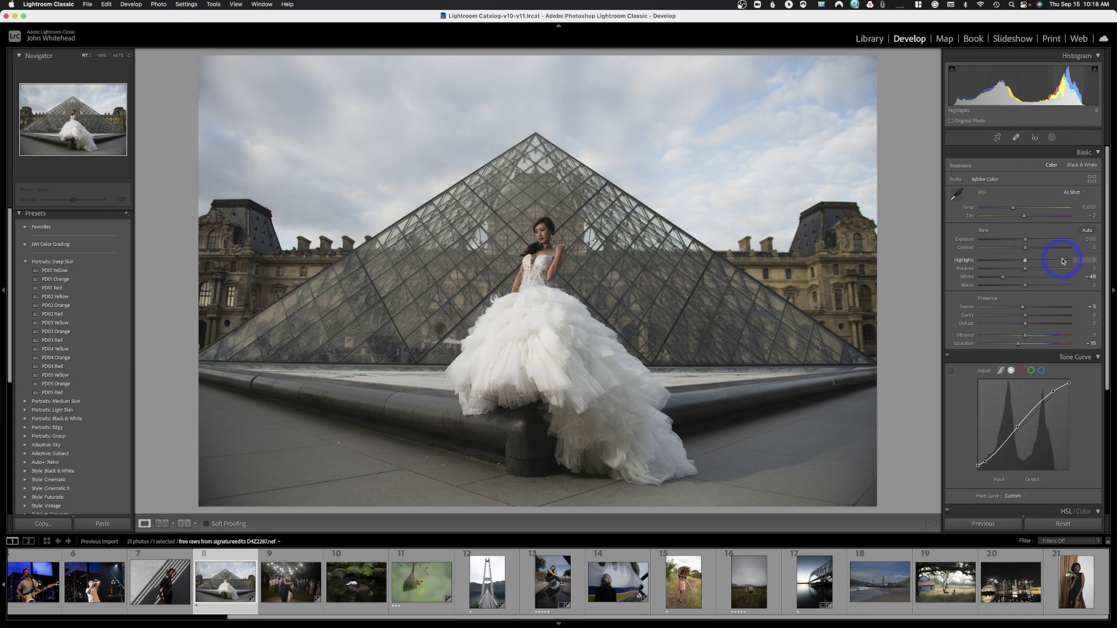
drag(1006, 280, 1035, 280)
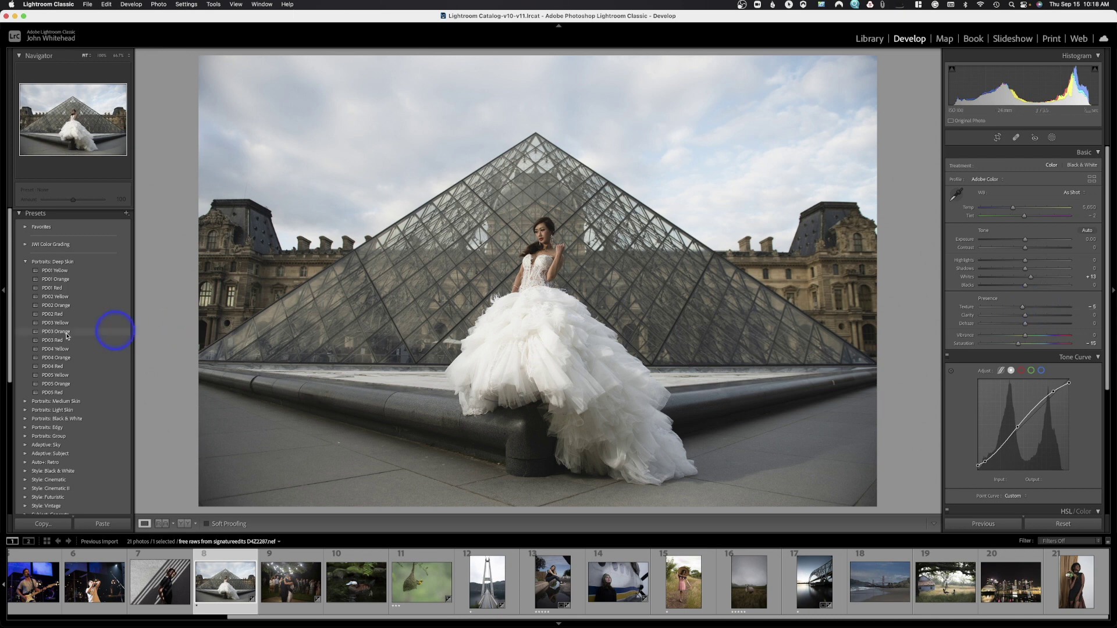
Preview Futuristic presets FT01 and FT02, then apply the black-and-white FT03
click(25, 262)
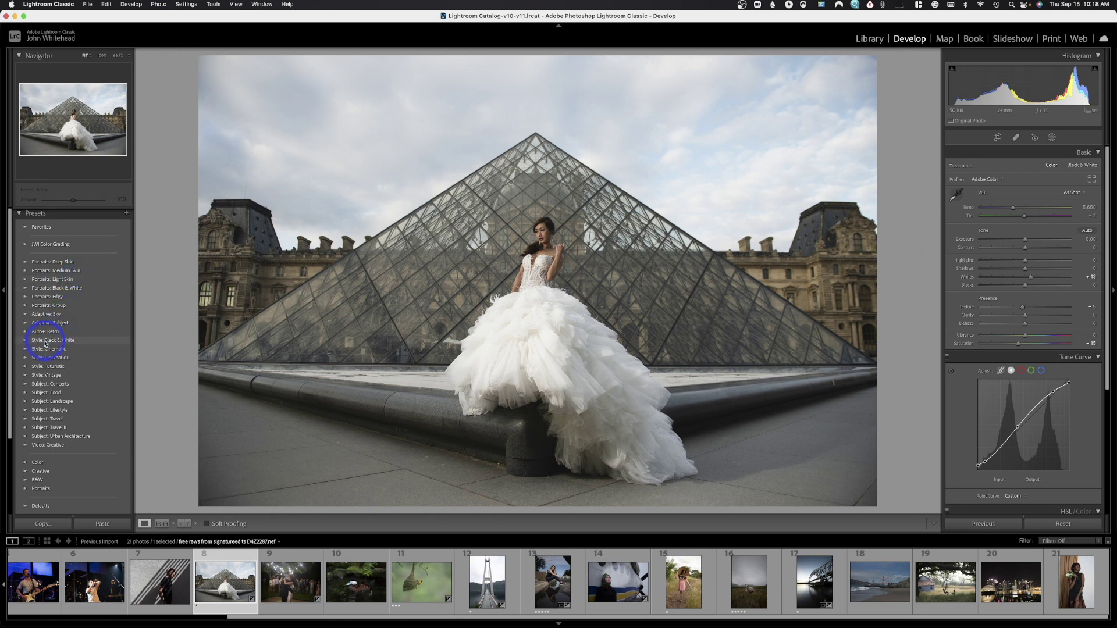
click(25, 367)
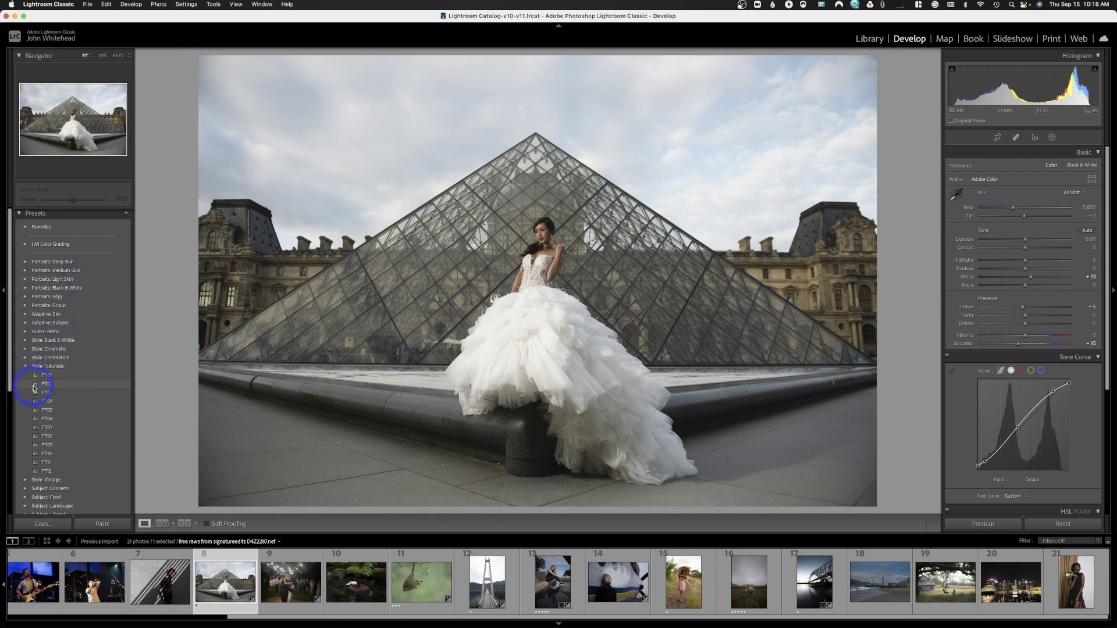
click(43, 377)
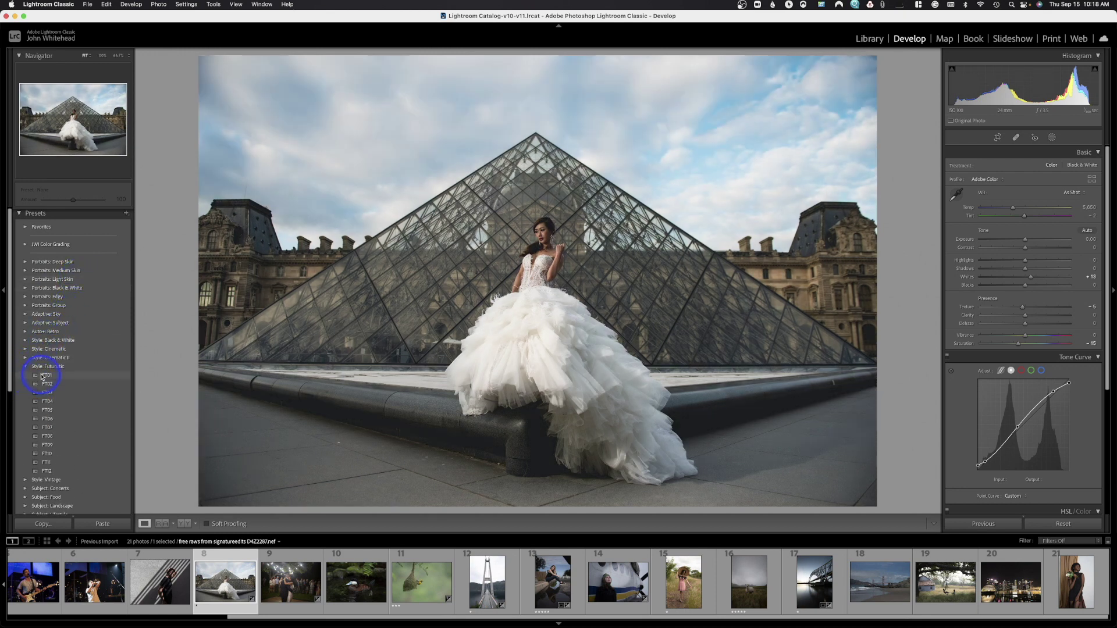
click(44, 385)
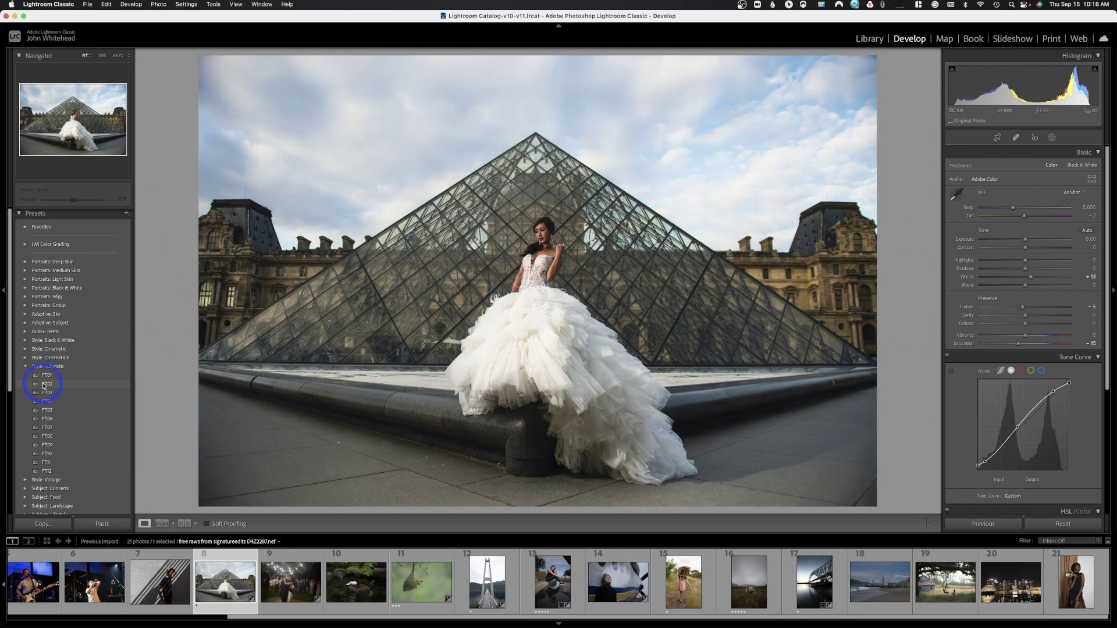
click(45, 394)
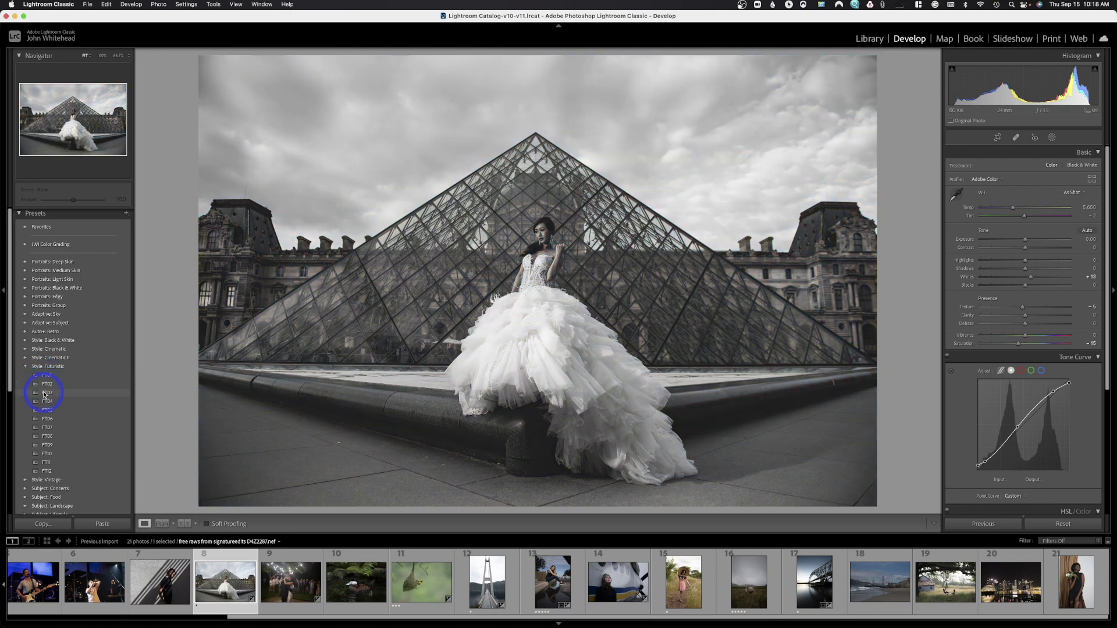
click(45, 394)
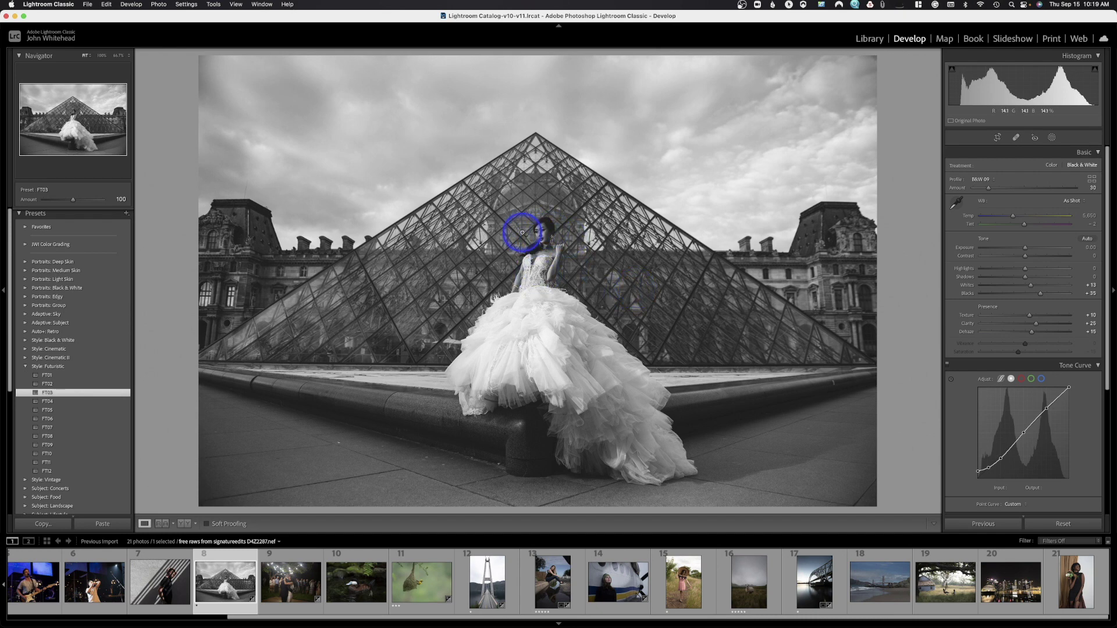
mouse_move(522, 233)
mouse_down()
mouse_move(591, 242)
mouse_move(578, 230)
mouse_move(481, 262)
mouse_move(506, 268)
mouse_move(544, 235)
mouse_up()
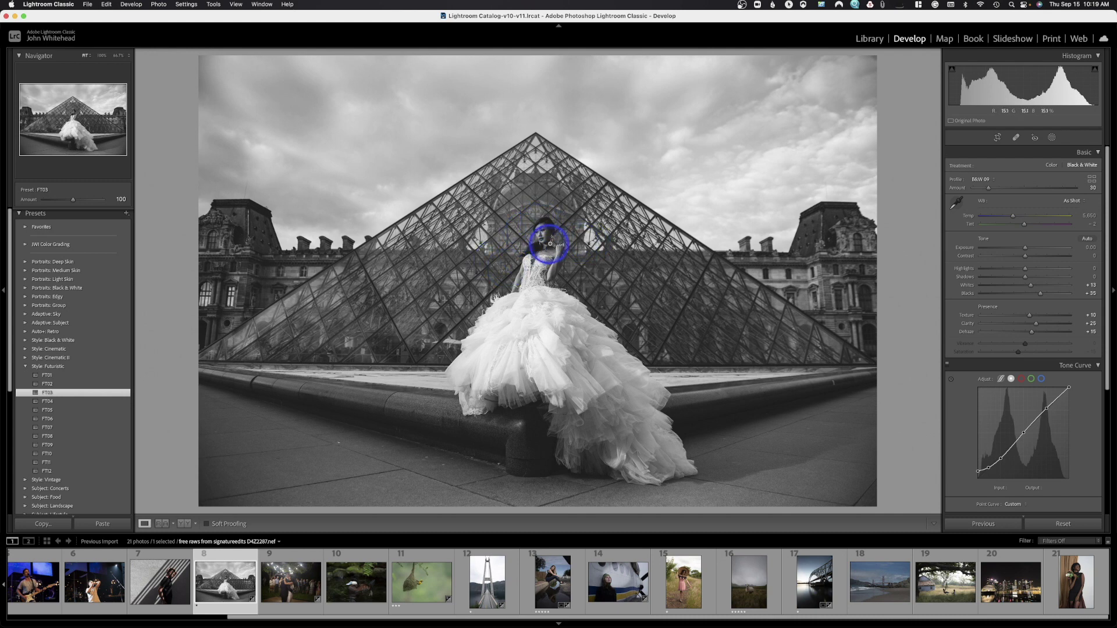
Paint a brush mask over the bride's face and raise its Exposure to 0.42
click(1053, 138)
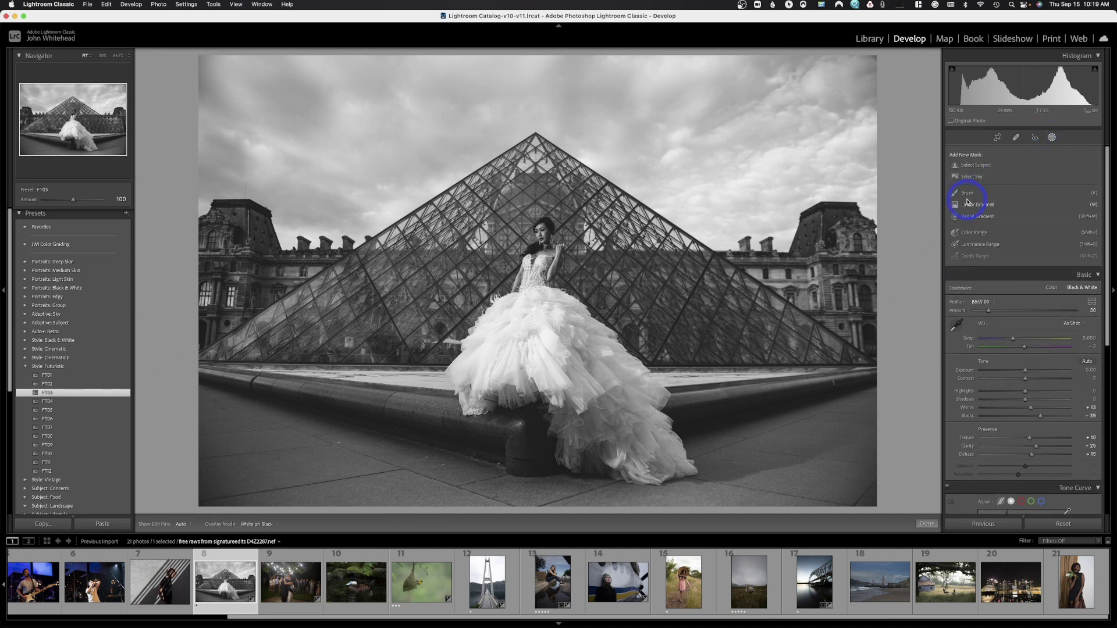
click(970, 195)
mouse_move(579, 233)
mouse_down()
mouse_move(550, 269)
mouse_move(541, 238)
mouse_up()
key(bracketleft)
key(bracketleft)
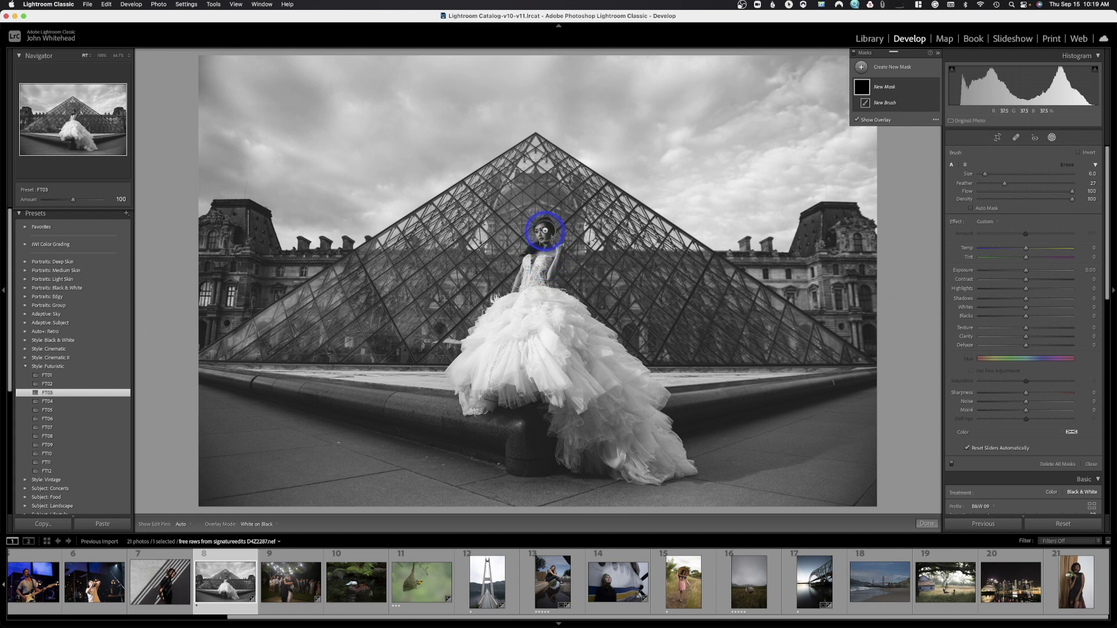
drag(545, 231, 534, 249)
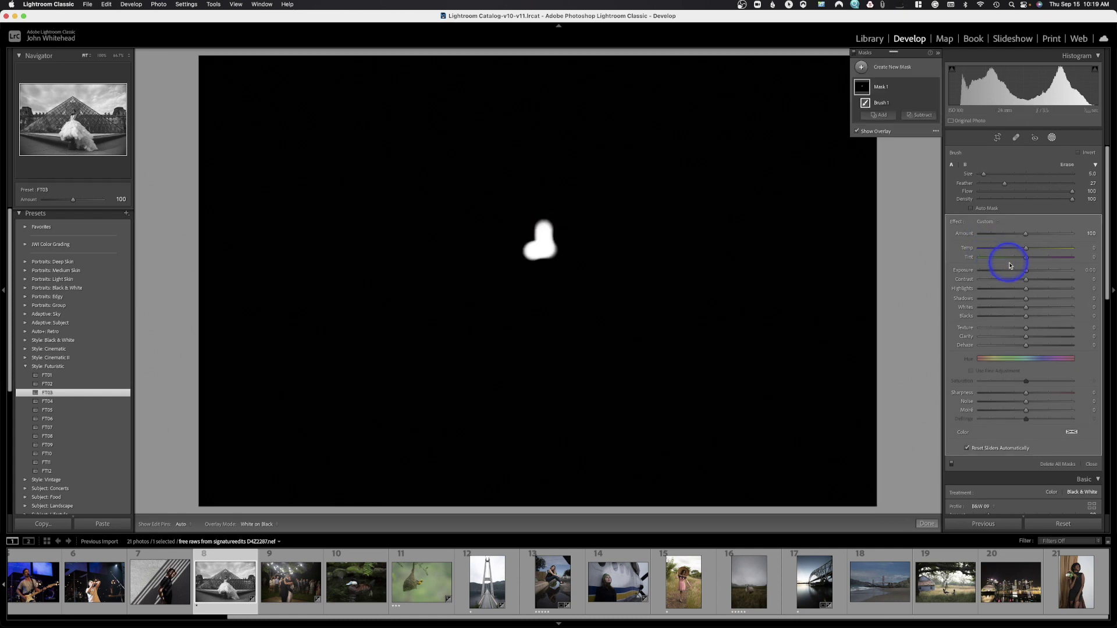
drag(1027, 276, 1043, 297)
drag(569, 237, 559, 229)
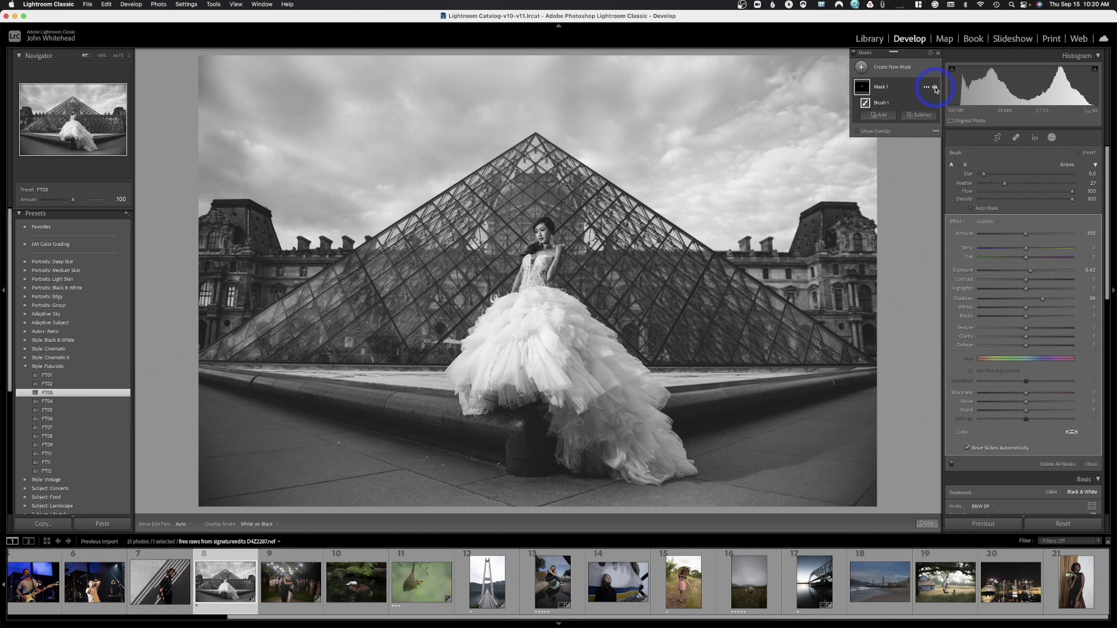
click(935, 88)
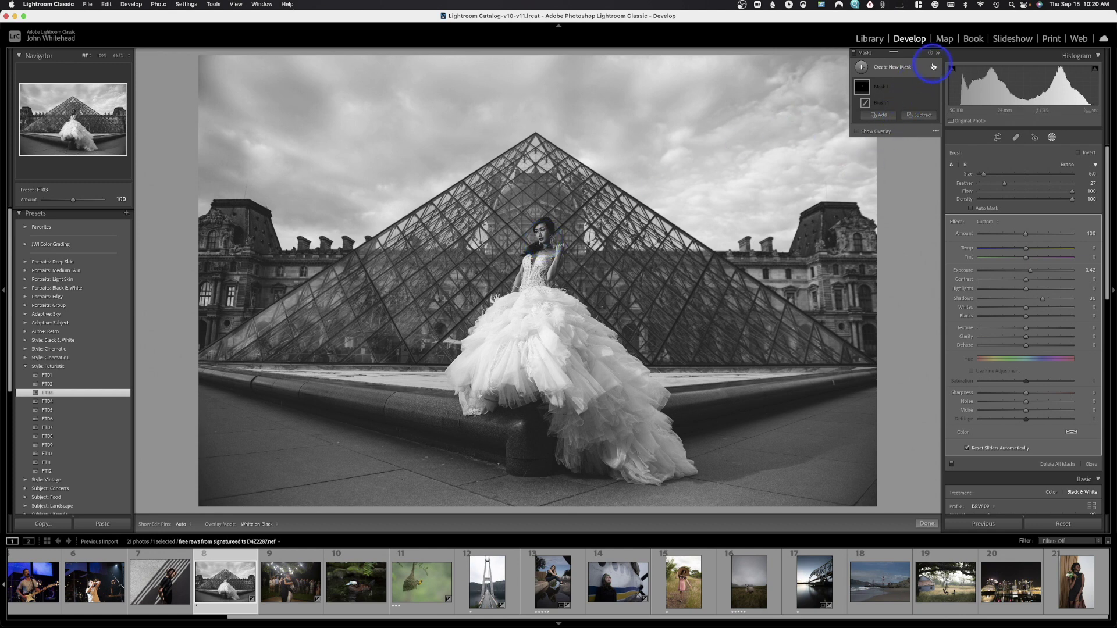
click(935, 88)
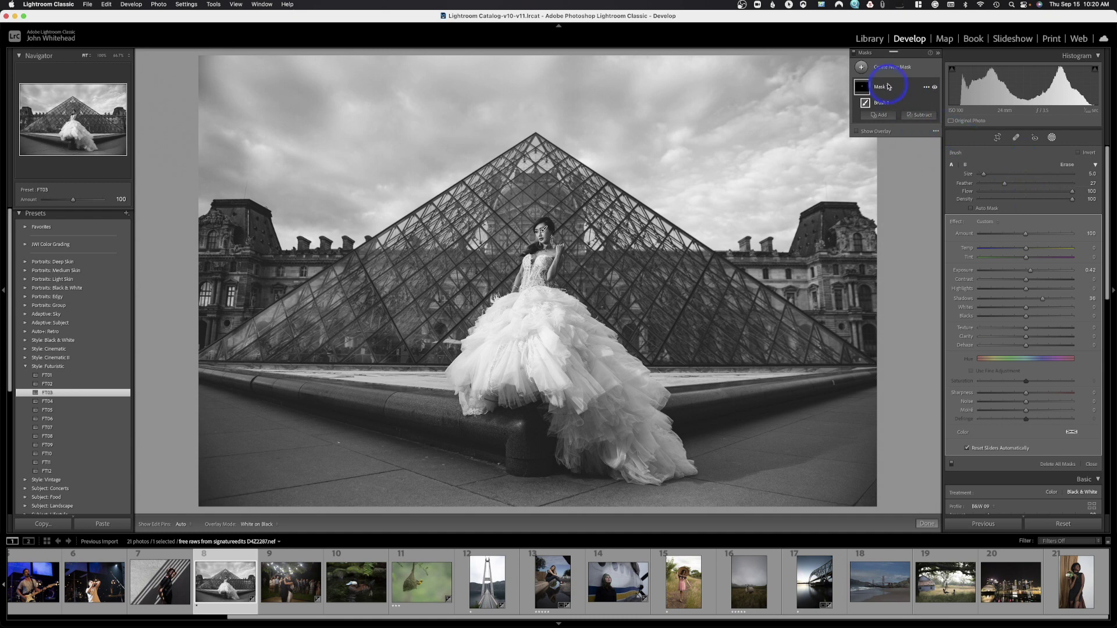
Undo the bodice stroke and repaint the bodice with a lower brush Density
mouse_move(547, 246)
mouse_down()
mouse_move(533, 276)
mouse_move(549, 260)
mouse_up()
key(h)
key(h)
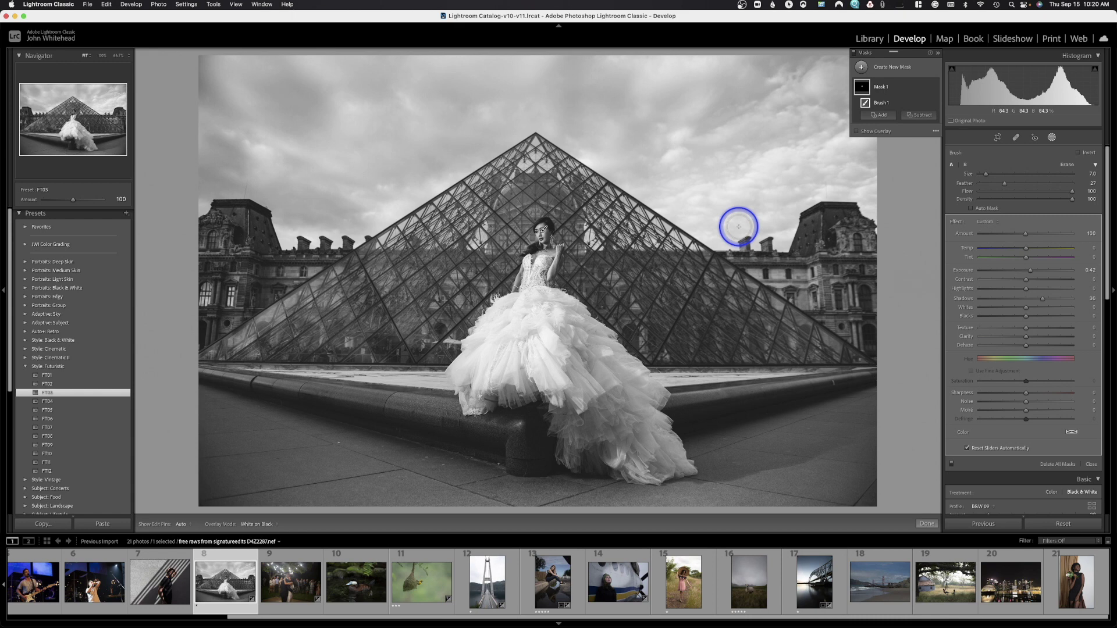
key(super+z)
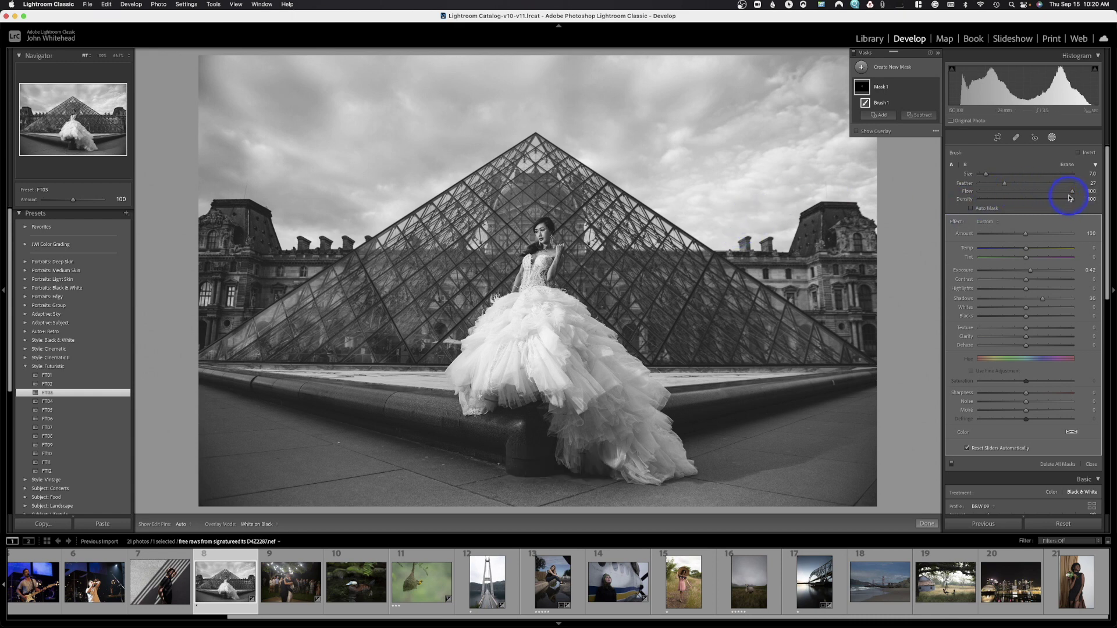
drag(1069, 199, 1033, 200)
key(h)
mouse_move(540, 261)
mouse_down()
mouse_move(536, 277)
mouse_move(553, 269)
mouse_up()
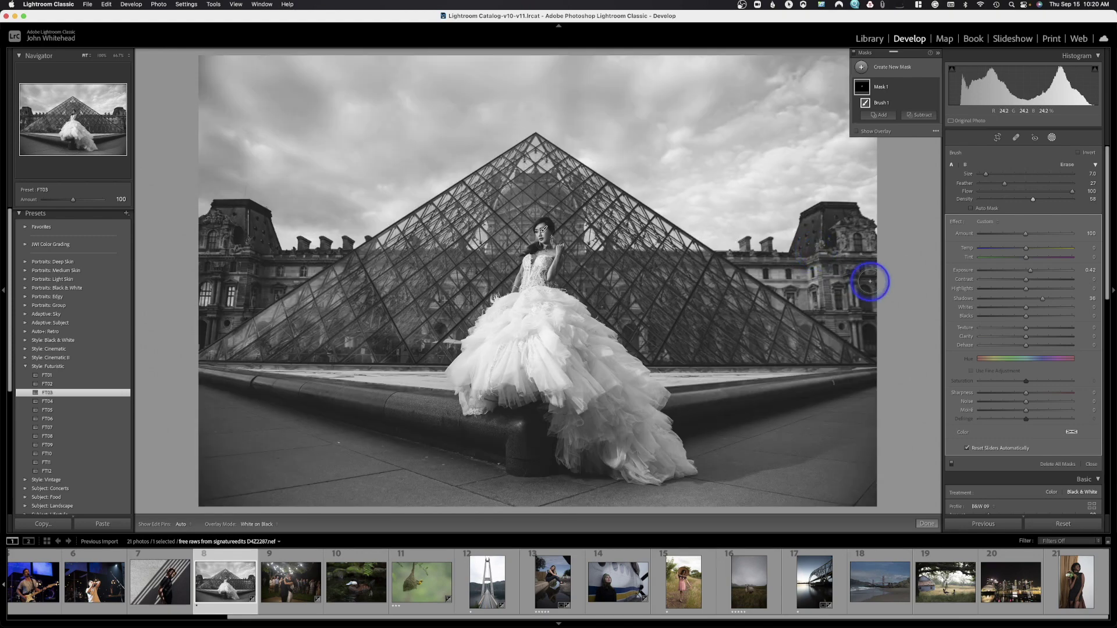
mouse_move(863, 85)
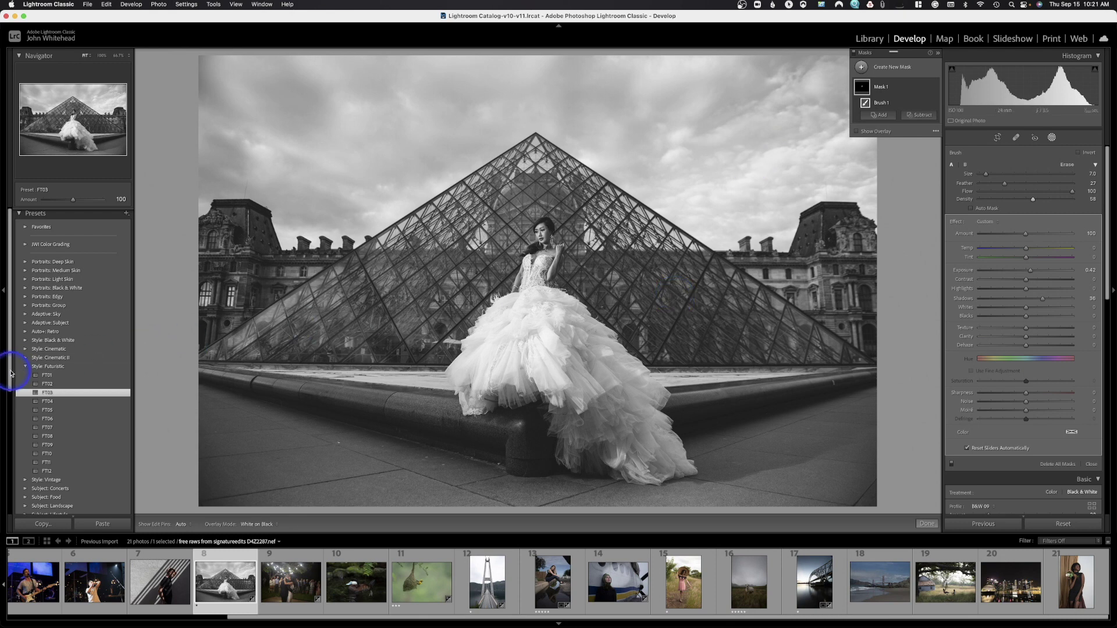
click(29, 367)
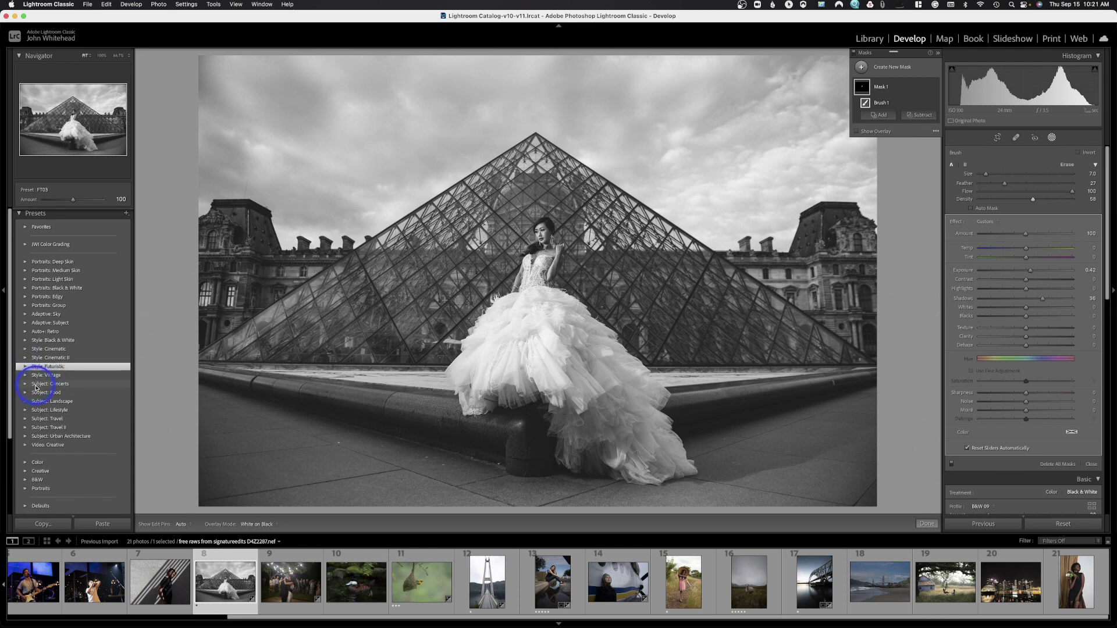
Apply the Subject: Food preset FD01 and add it to Favorites
click(26, 394)
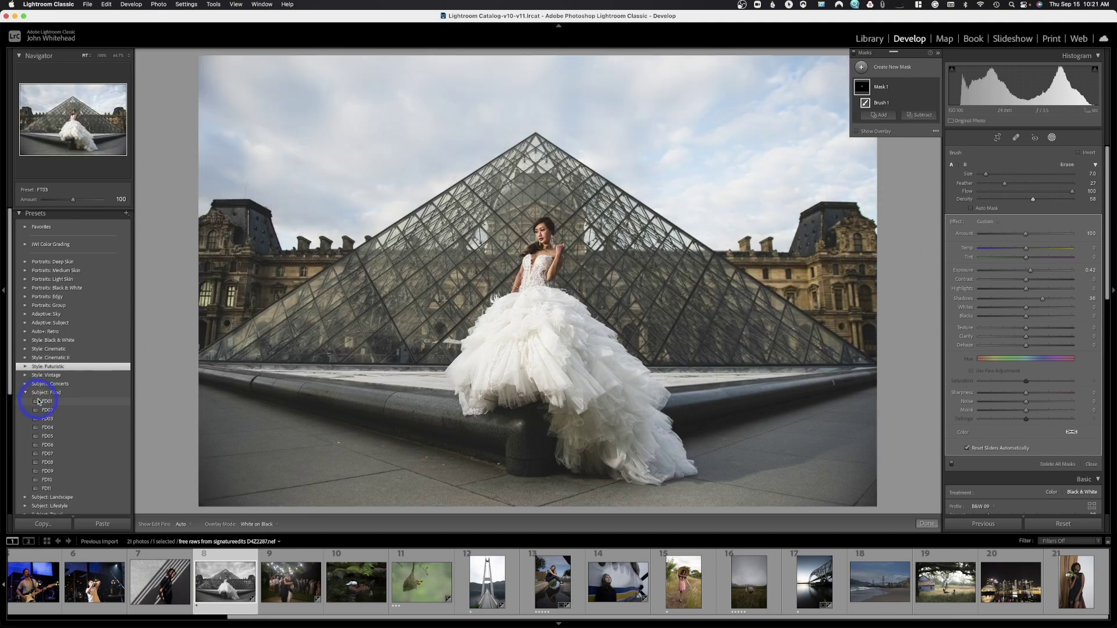
click(38, 401)
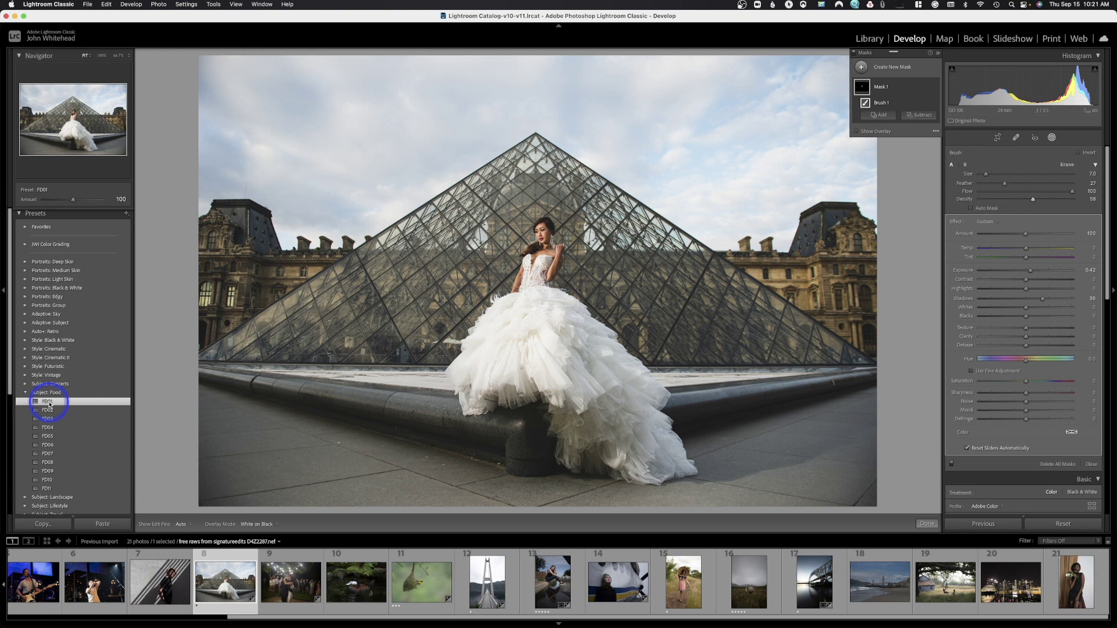
right_click(49, 403)
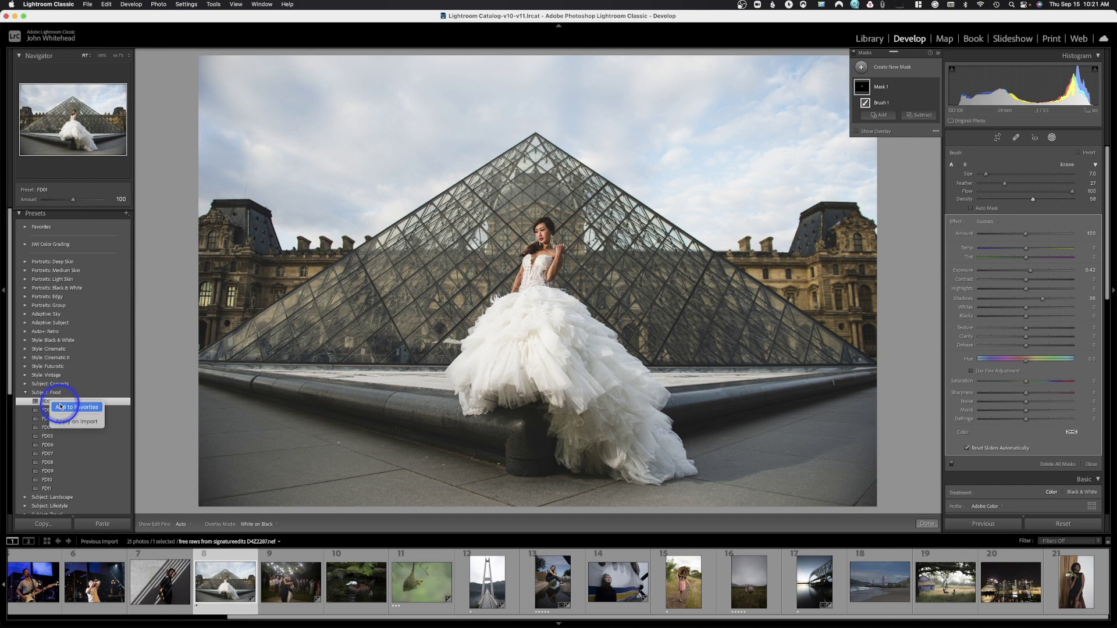
click(60, 407)
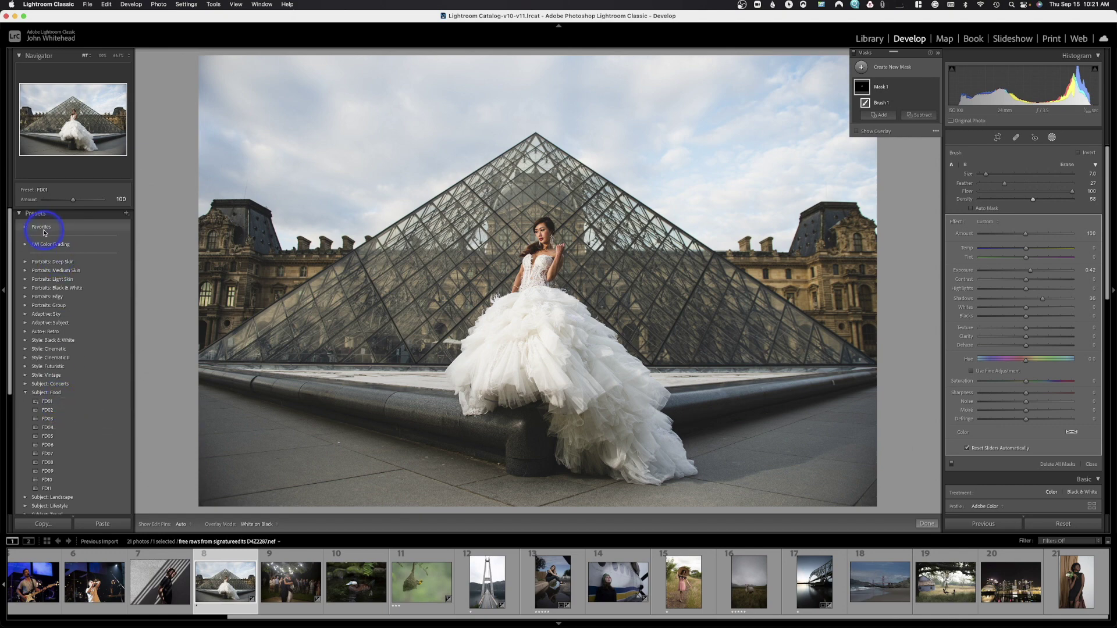
Expand Favorites to show FD01 beside CN04 and collapse Subject: Food
click(25, 228)
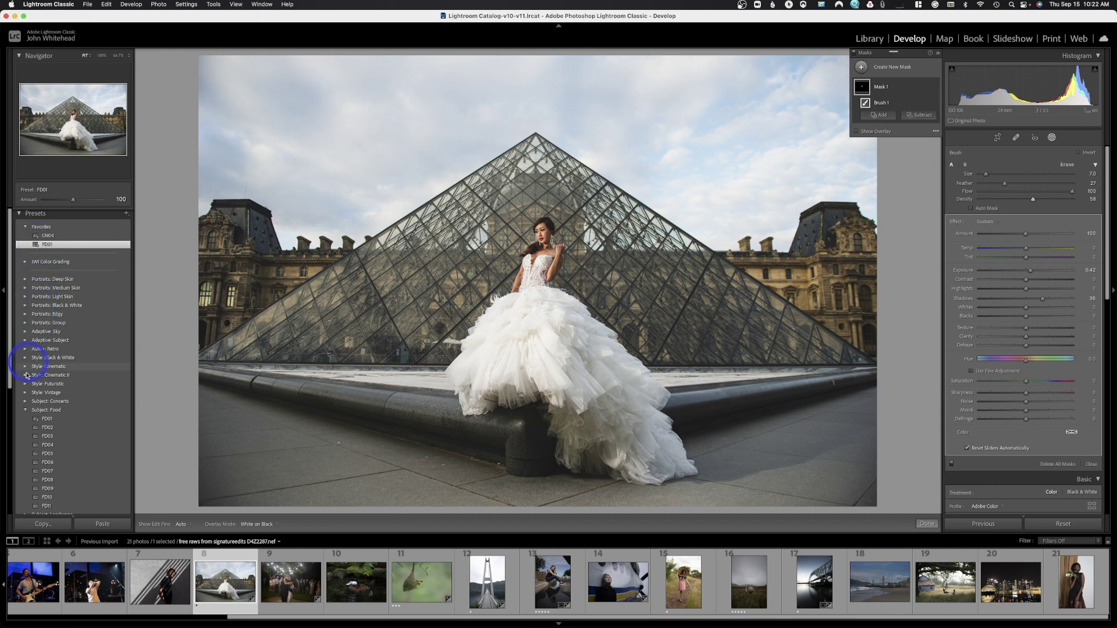
click(26, 409)
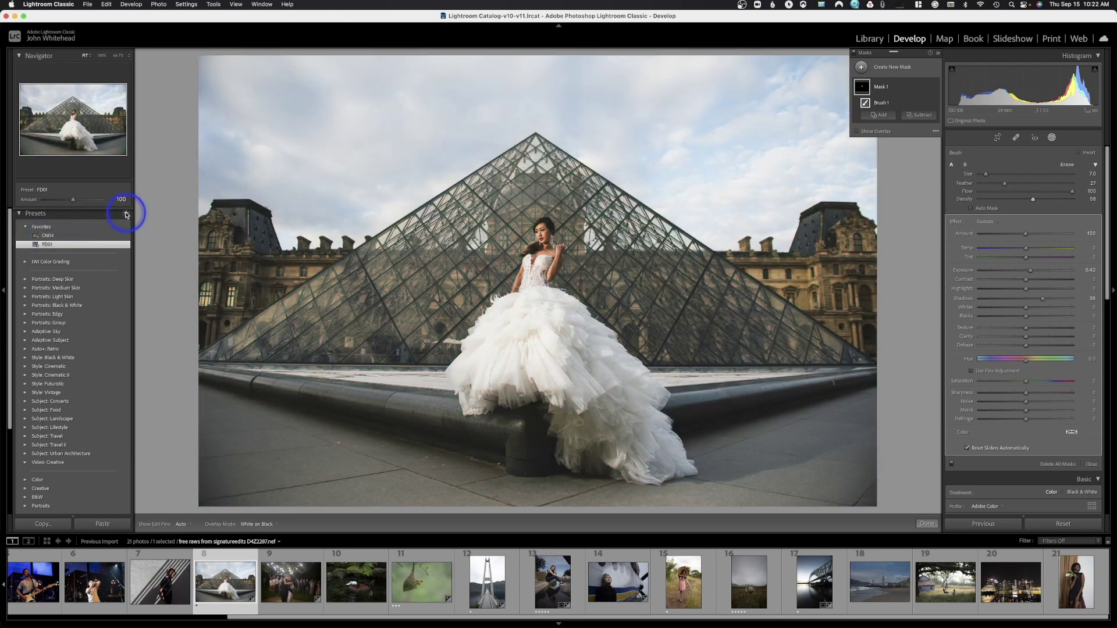
click(127, 215)
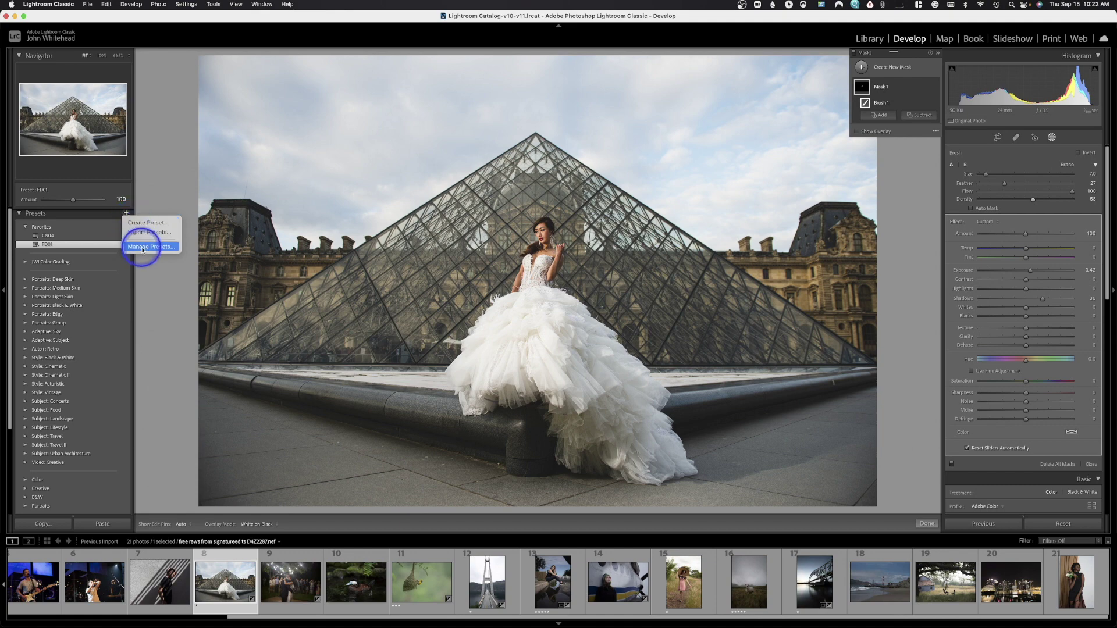
click(155, 192)
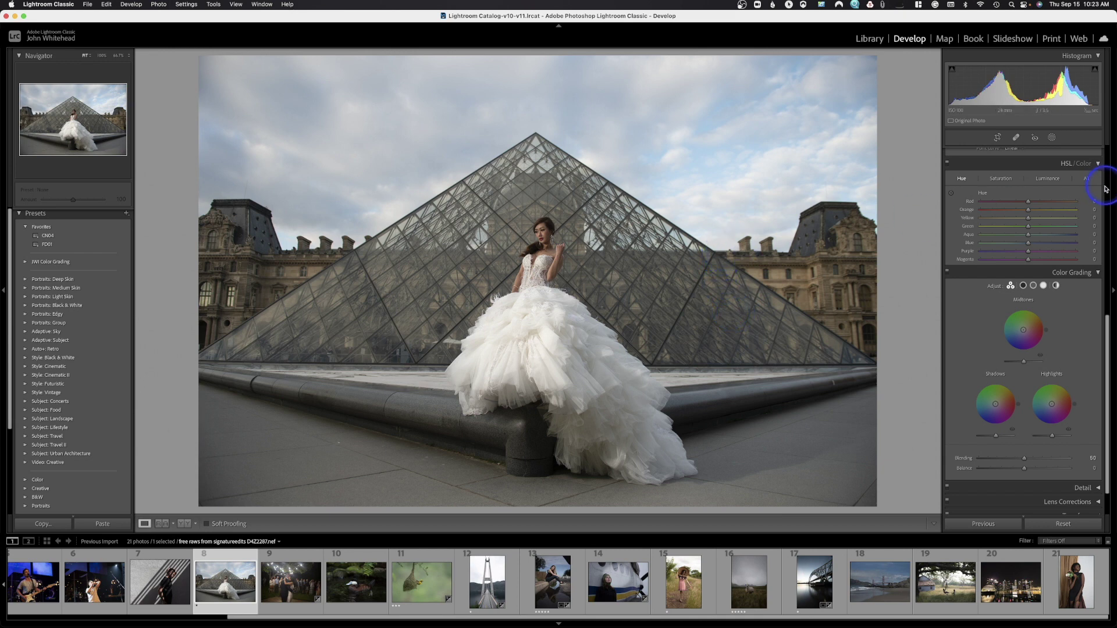
Set Contrast to +44, Blacks to -15 and Saturation to -51
scroll(1041, 238, up, 10)
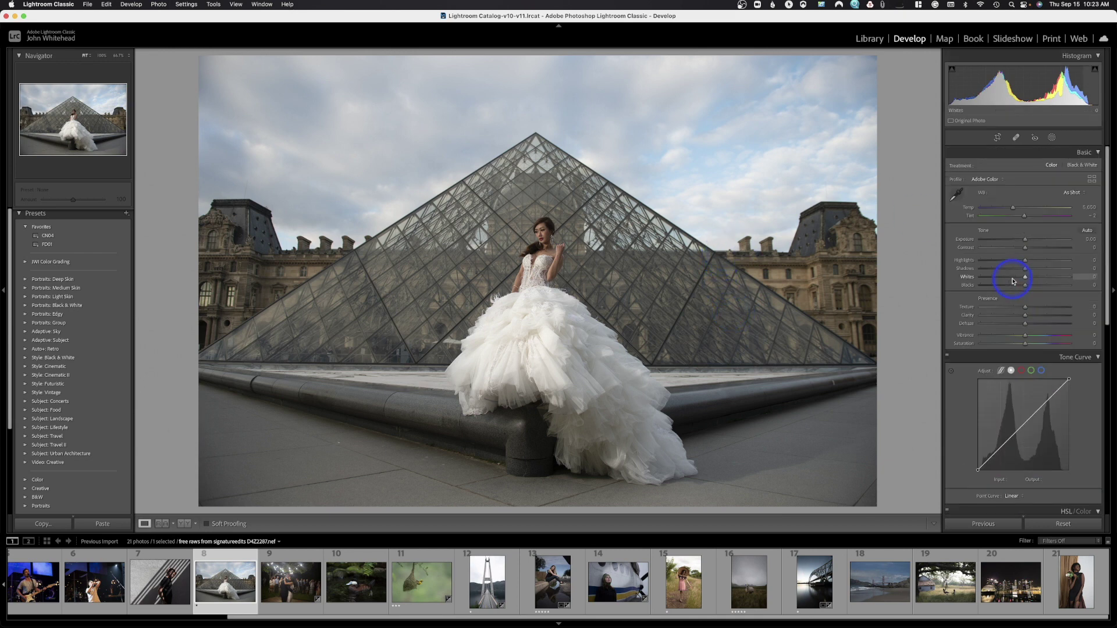
mouse_move(1025, 248)
mouse_down()
mouse_move(1045, 249)
mouse_move(1027, 245)
mouse_up()
drag(1024, 285, 1020, 291)
scroll(1022, 306, down, 3)
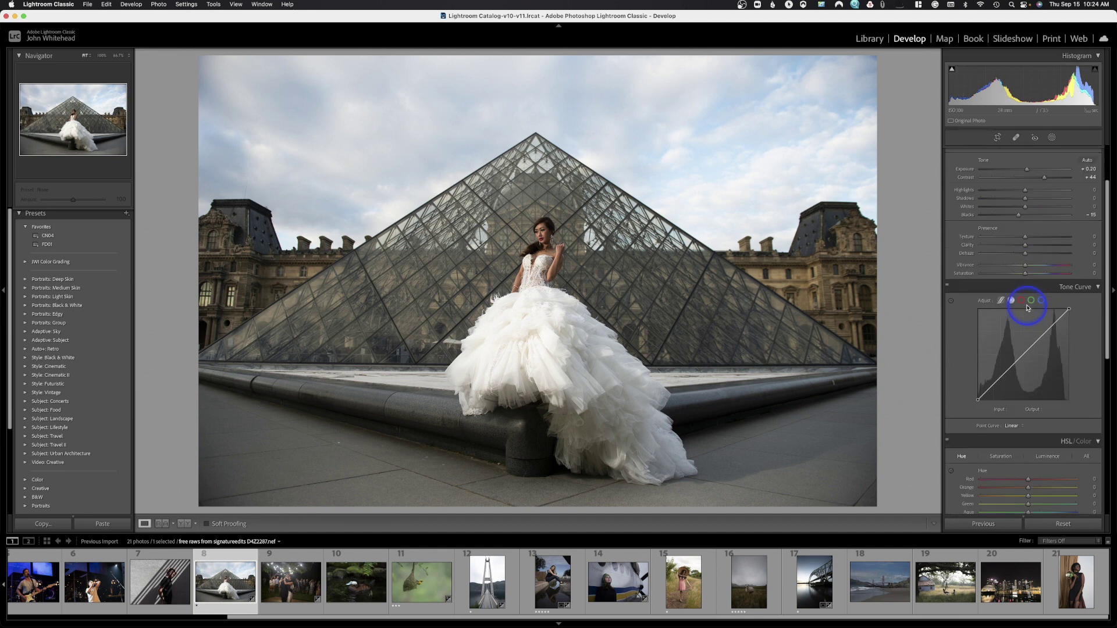
drag(1025, 273, 1000, 282)
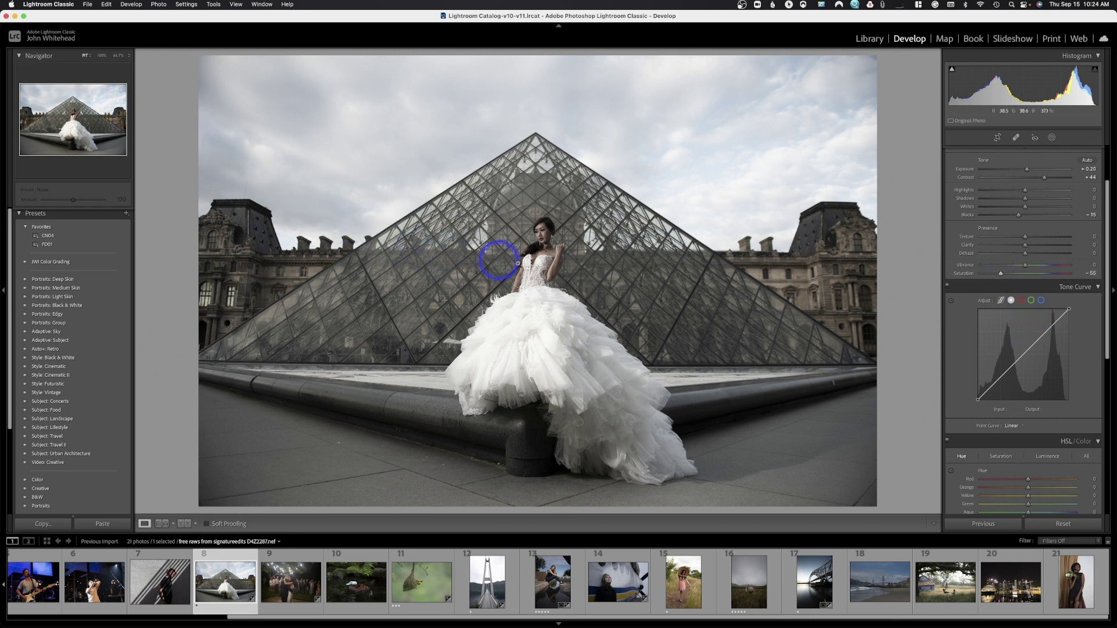
Add a post-crop vignette with Amount -15 in Effects
scroll(1082, 448, down, 10)
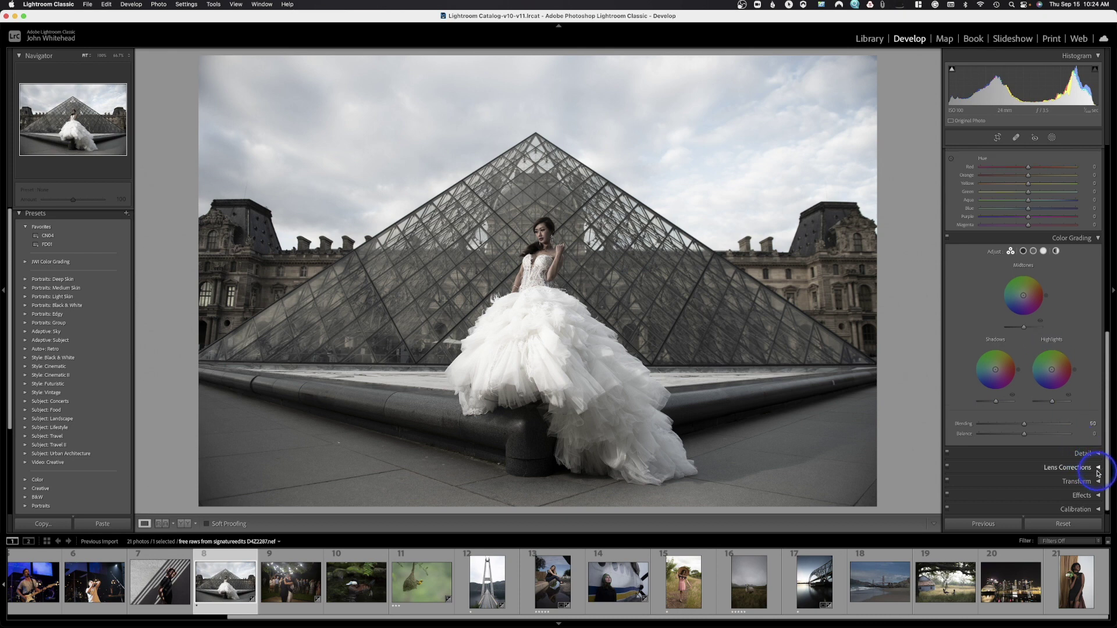
click(1097, 495)
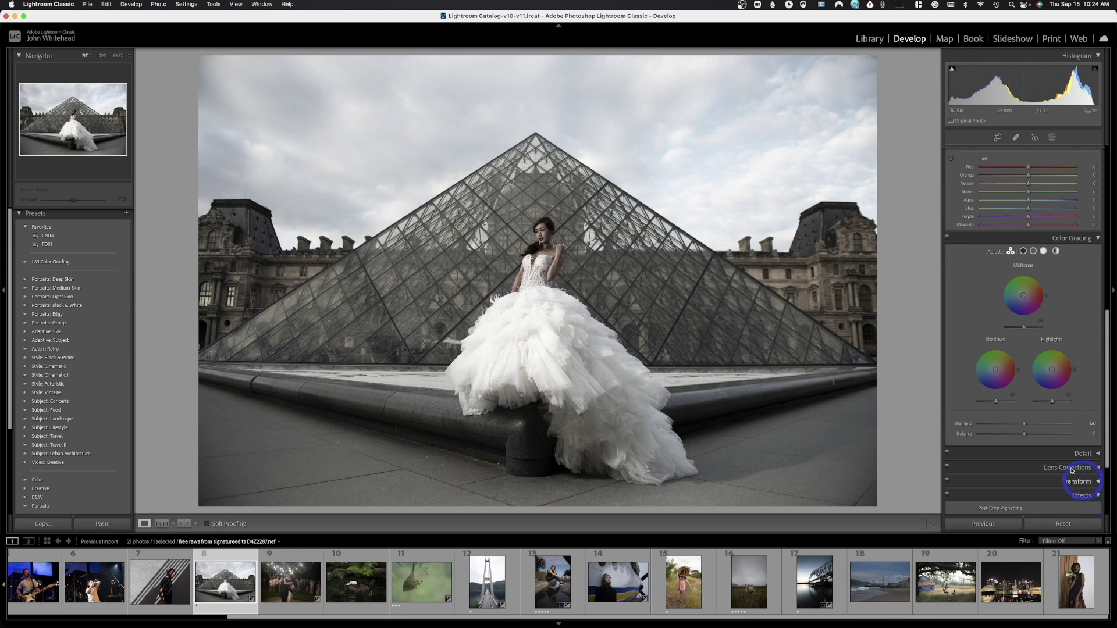
drag(1024, 419, 1015, 420)
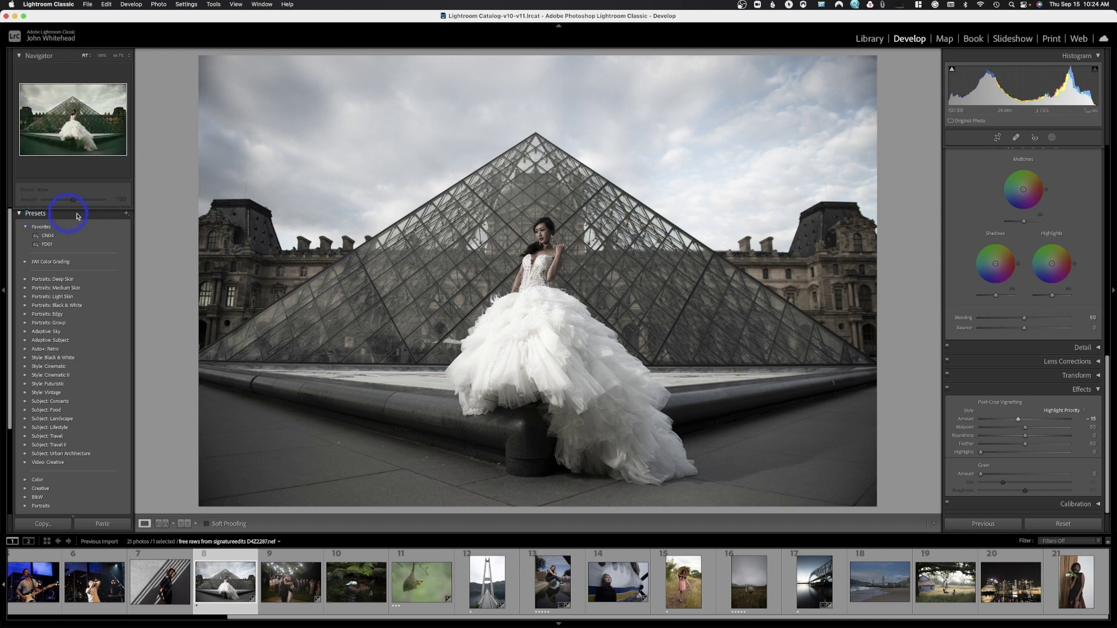
Save the edits as develop preset 'My Great Preset', keeping post-crop vignetting included
click(127, 213)
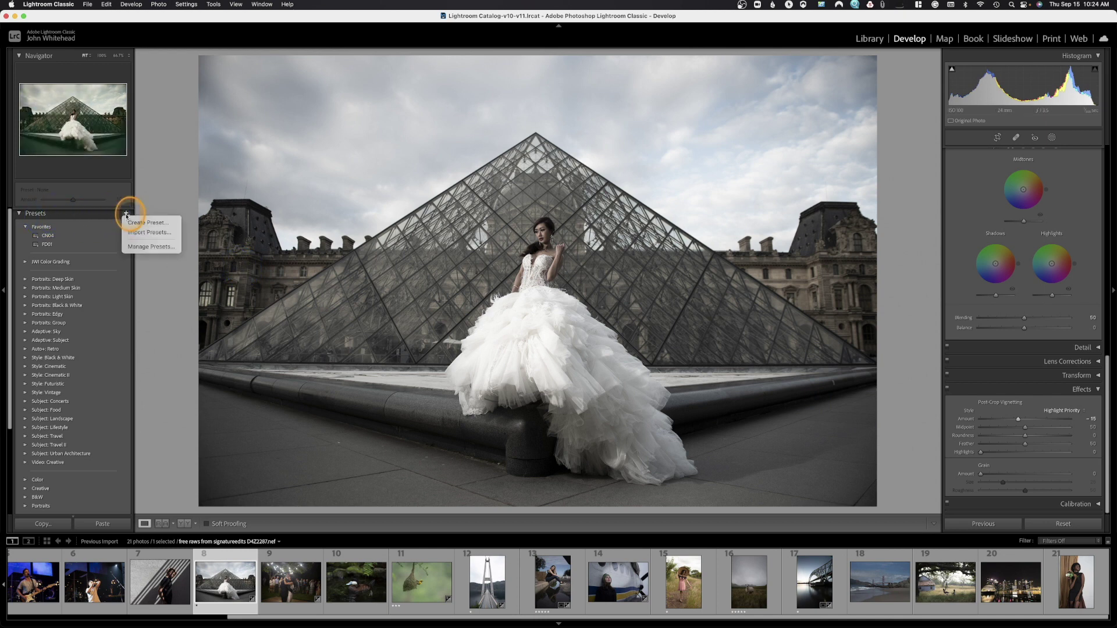
click(140, 224)
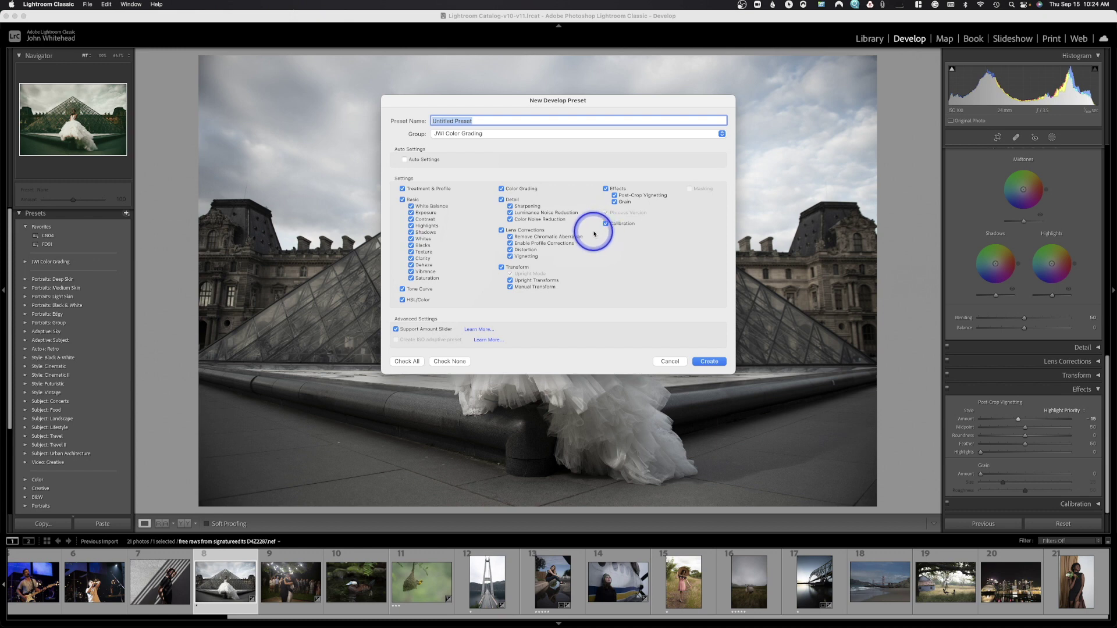
click(615, 196)
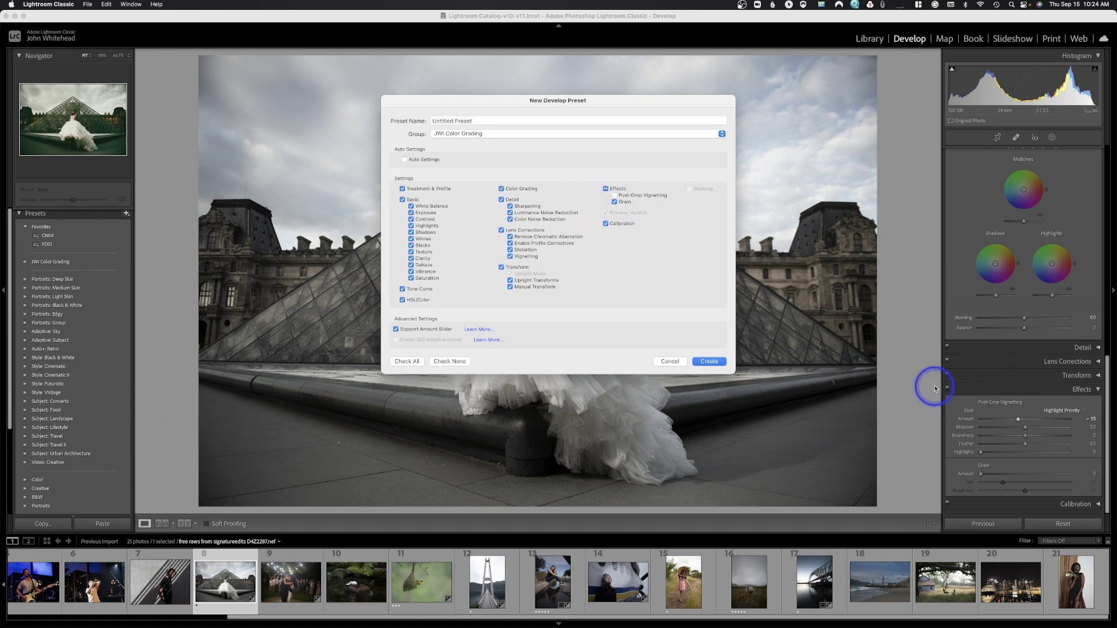
click(614, 196)
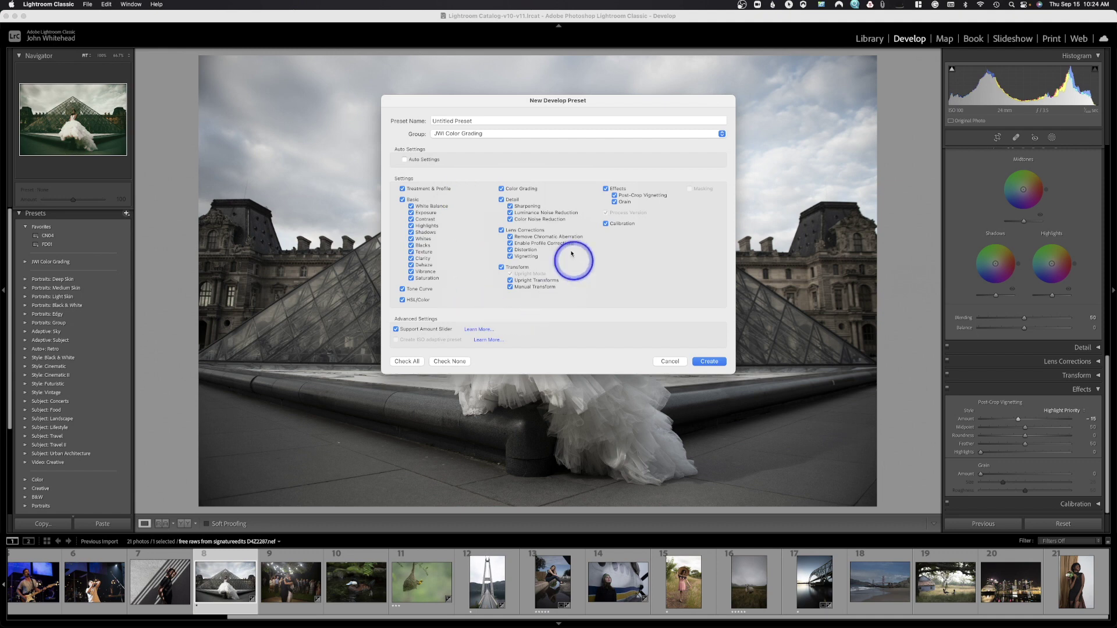
triple_click(493, 121)
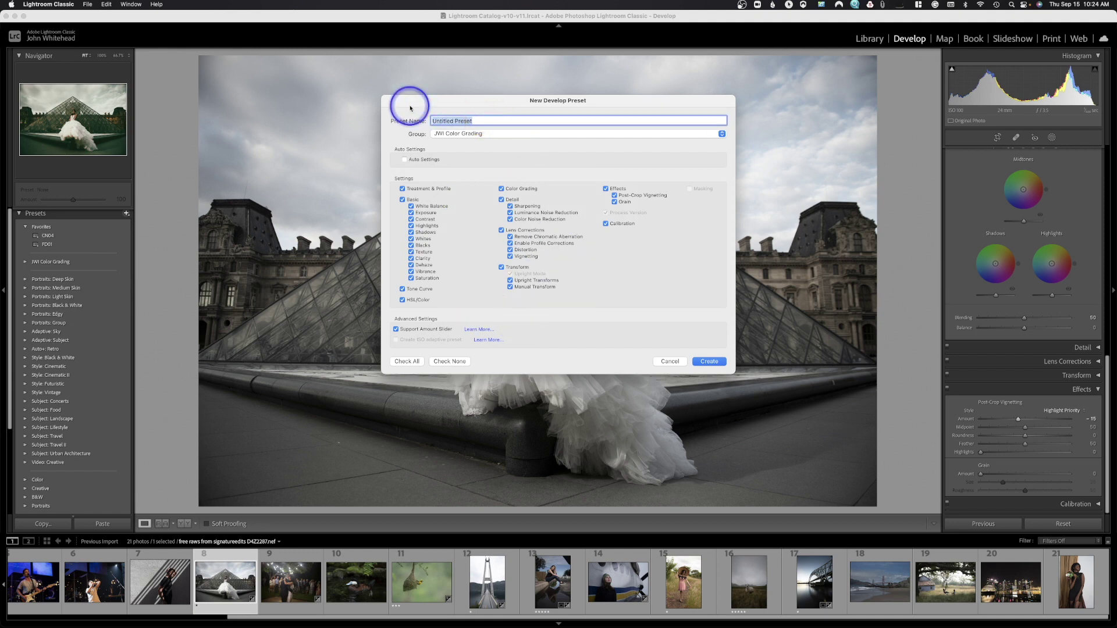
text(My Great Prese)
click(709, 361)
Confirm JWI Color Grading as the preset group, then cancel the second dialog
key(super+shift+n)
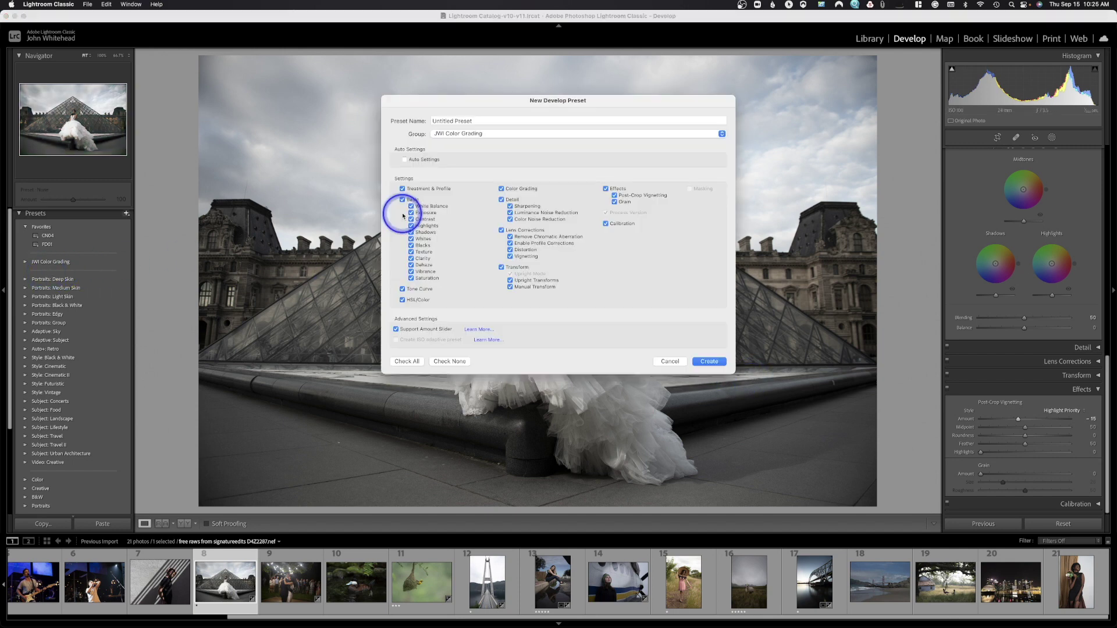
click(477, 138)
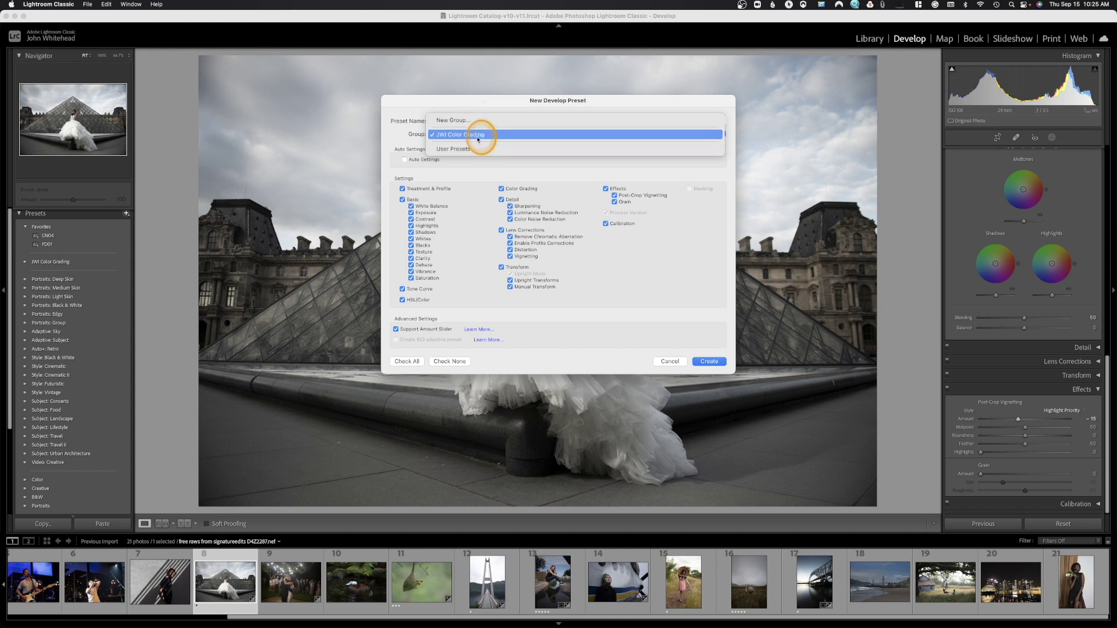
click(478, 135)
click(669, 362)
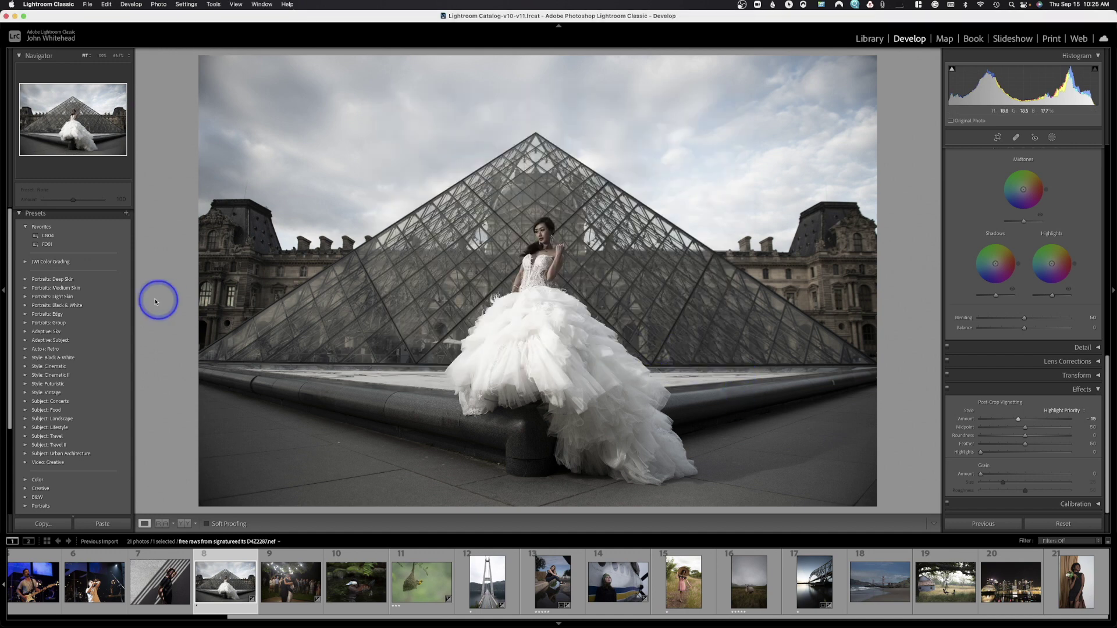
Apply My Great Preset from JWI Color Grading to filmstrip photo 7
click(25, 263)
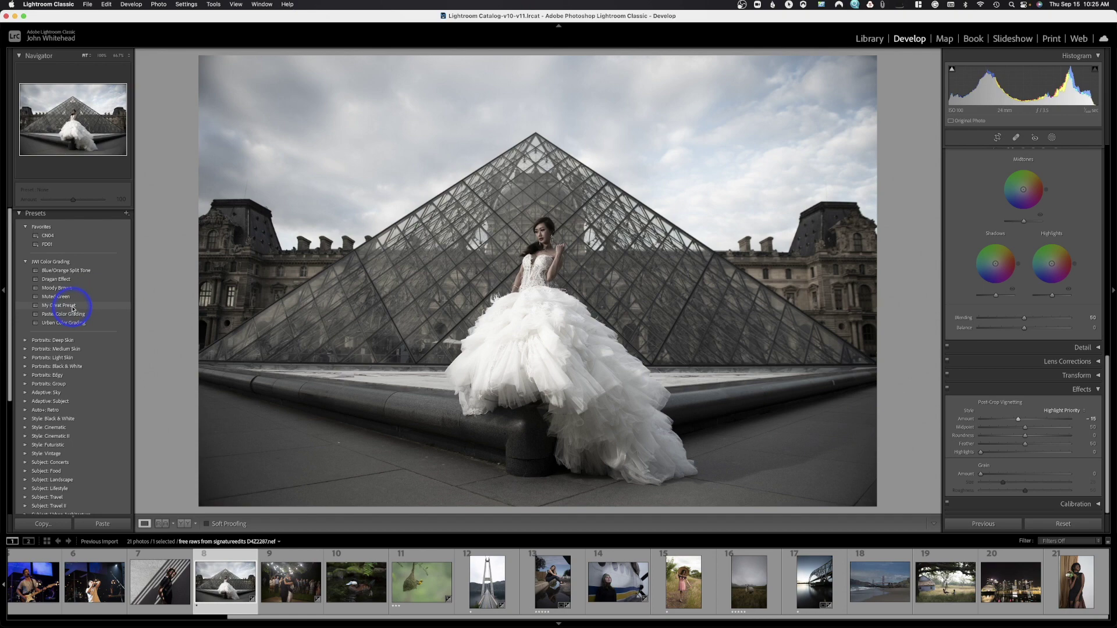
click(160, 582)
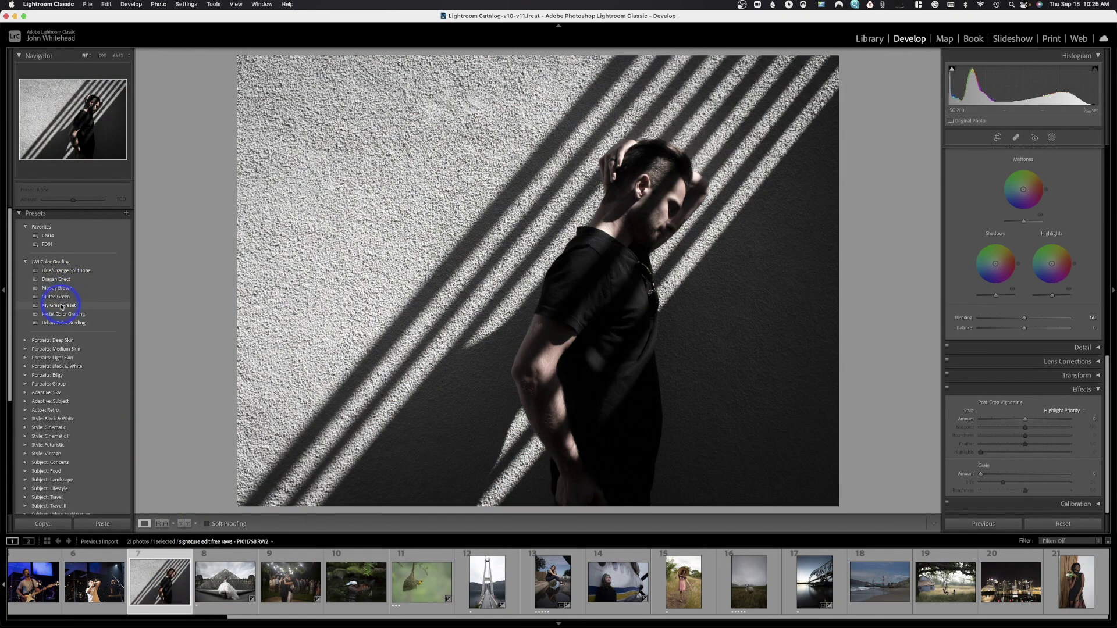
click(59, 305)
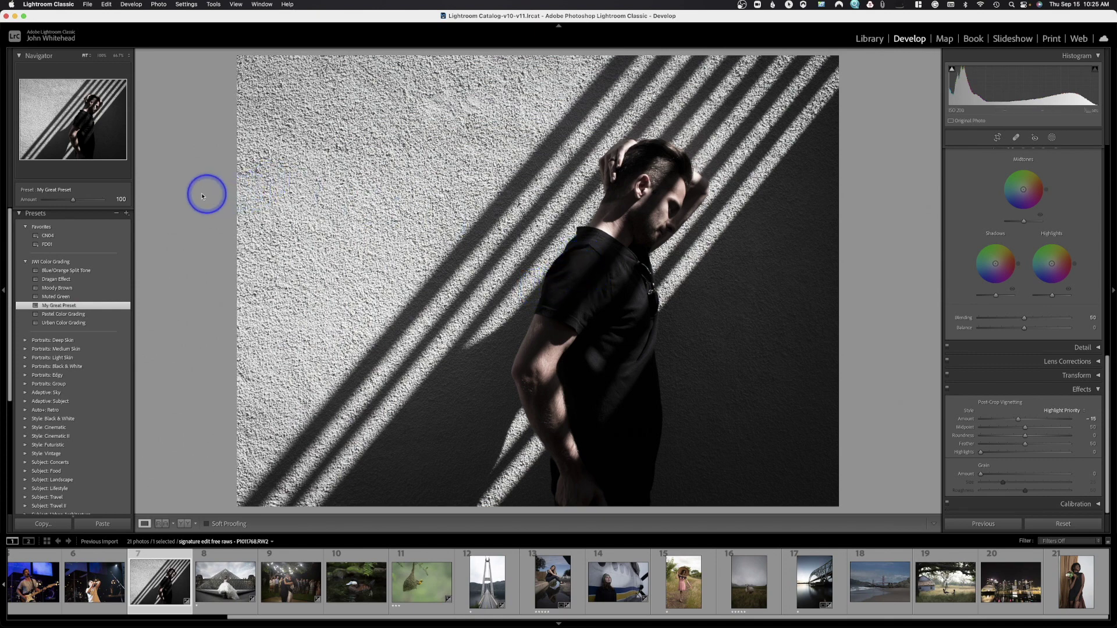
click(19, 214)
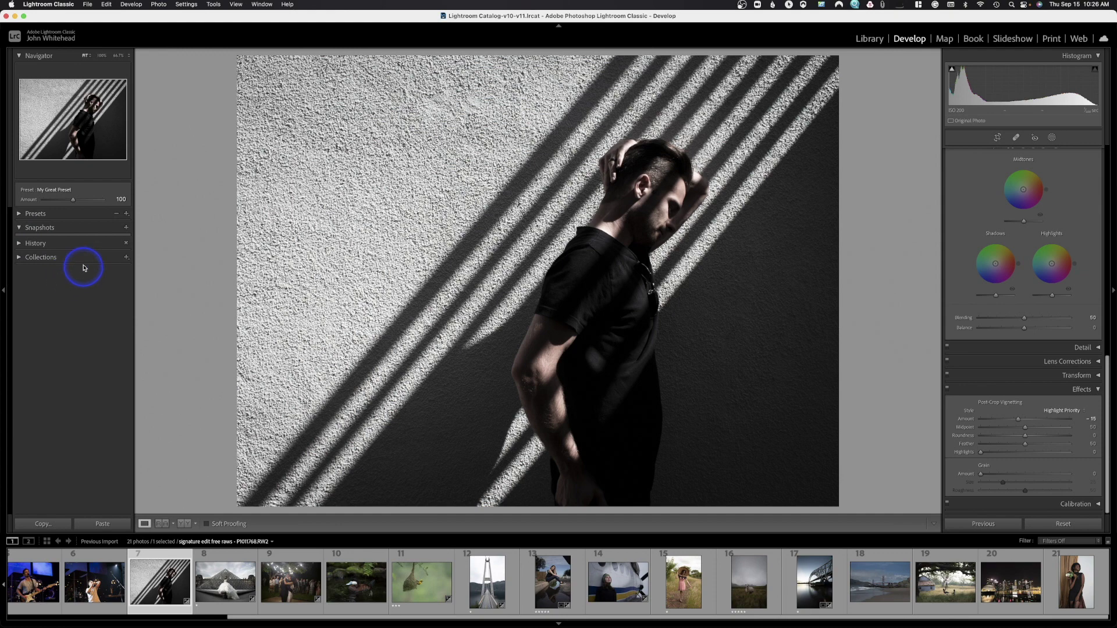
Expand the Collections panel and bring up its + menu for adding a collection
click(17, 259)
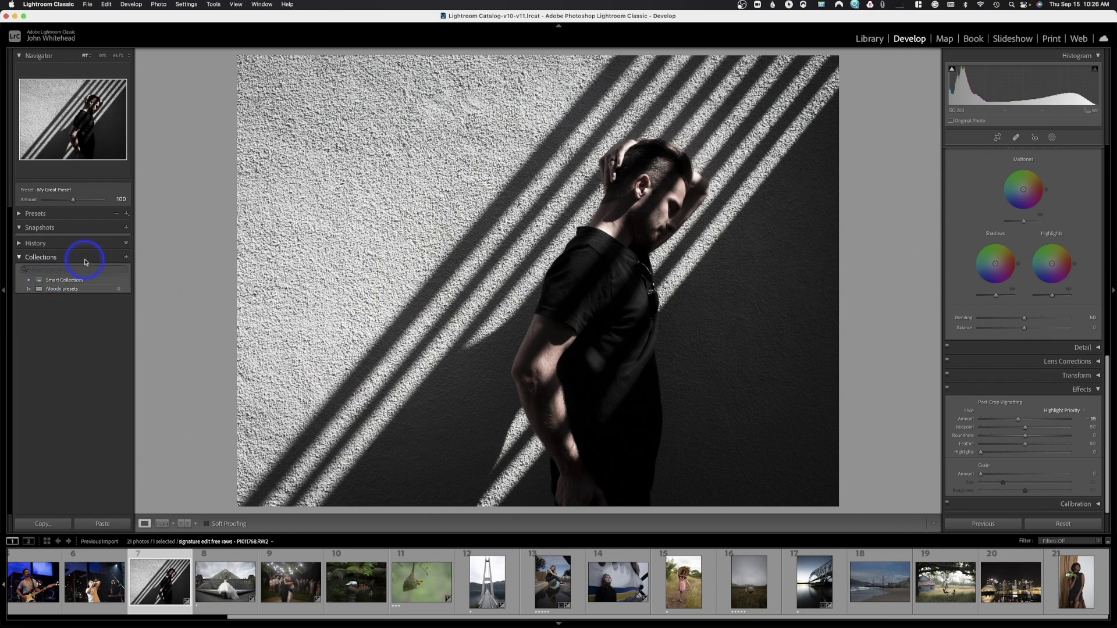
click(126, 258)
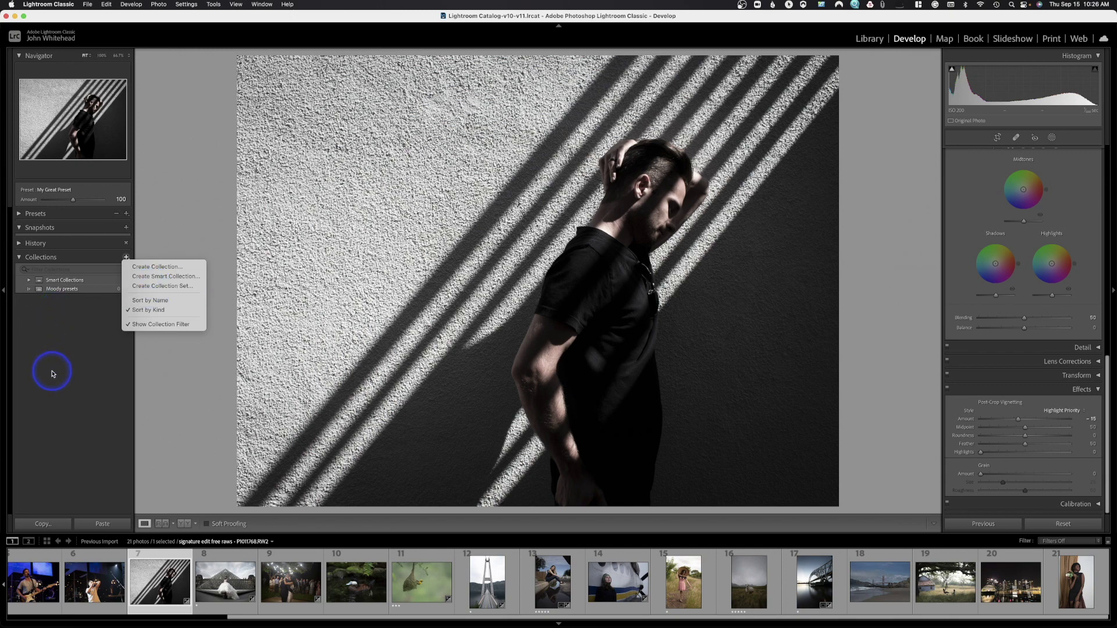
Create a 'My Favorites' collection with the selected wall photo, set as the target collection
click(148, 269)
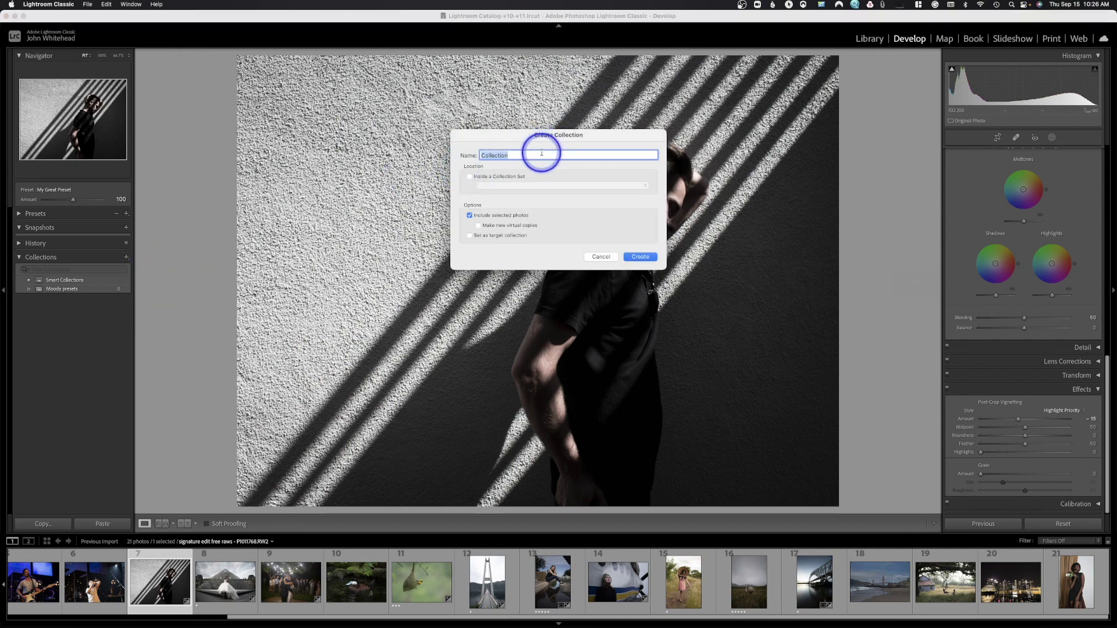
text(My Favorites)
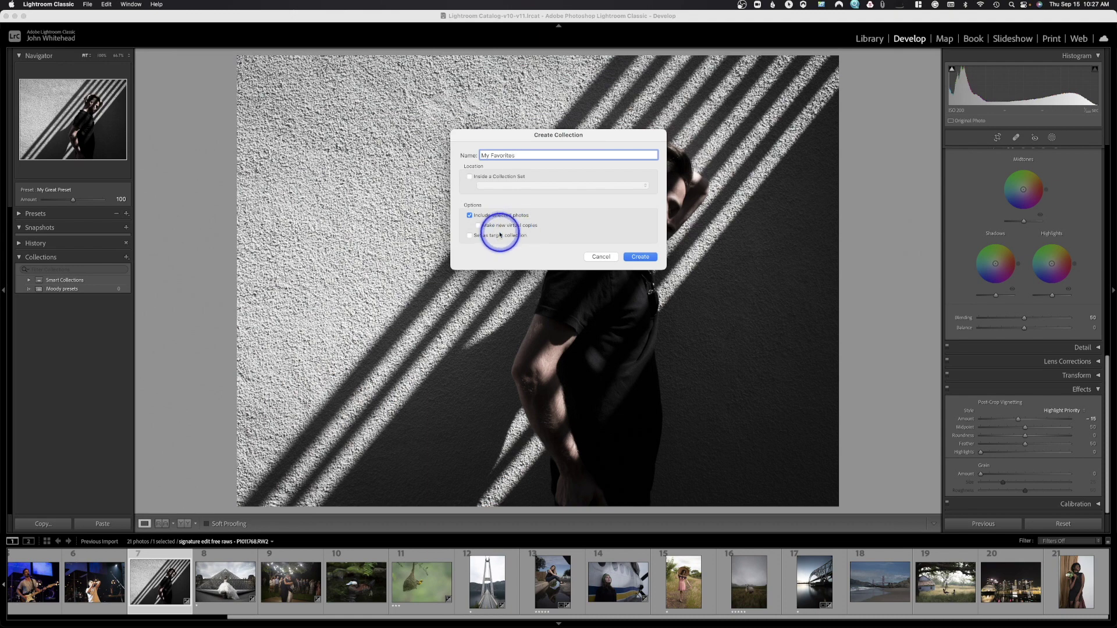
click(469, 235)
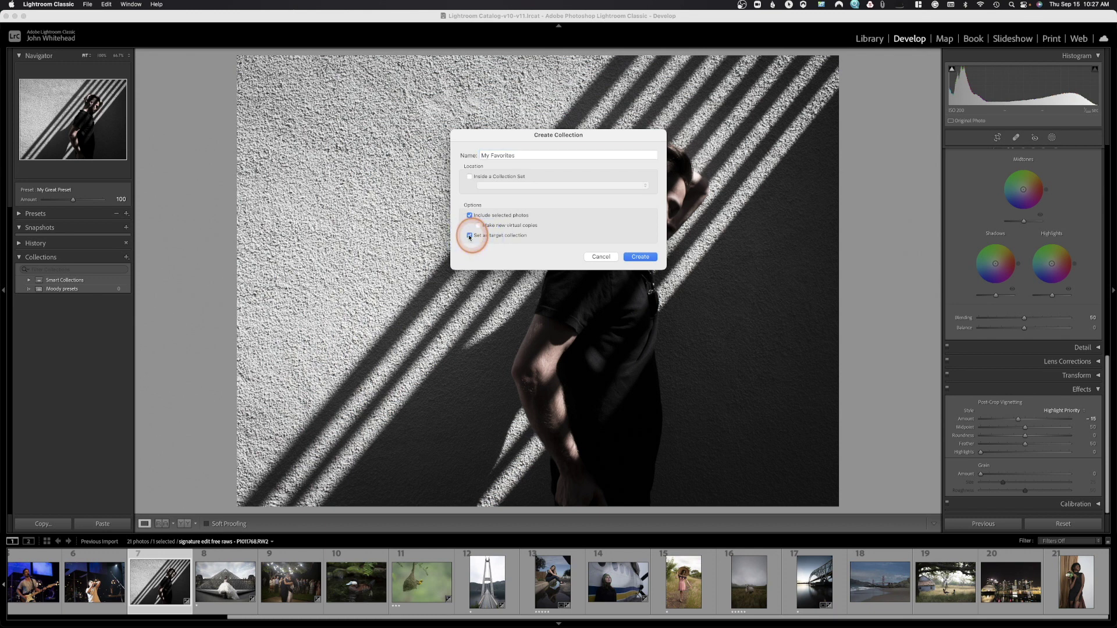
click(641, 256)
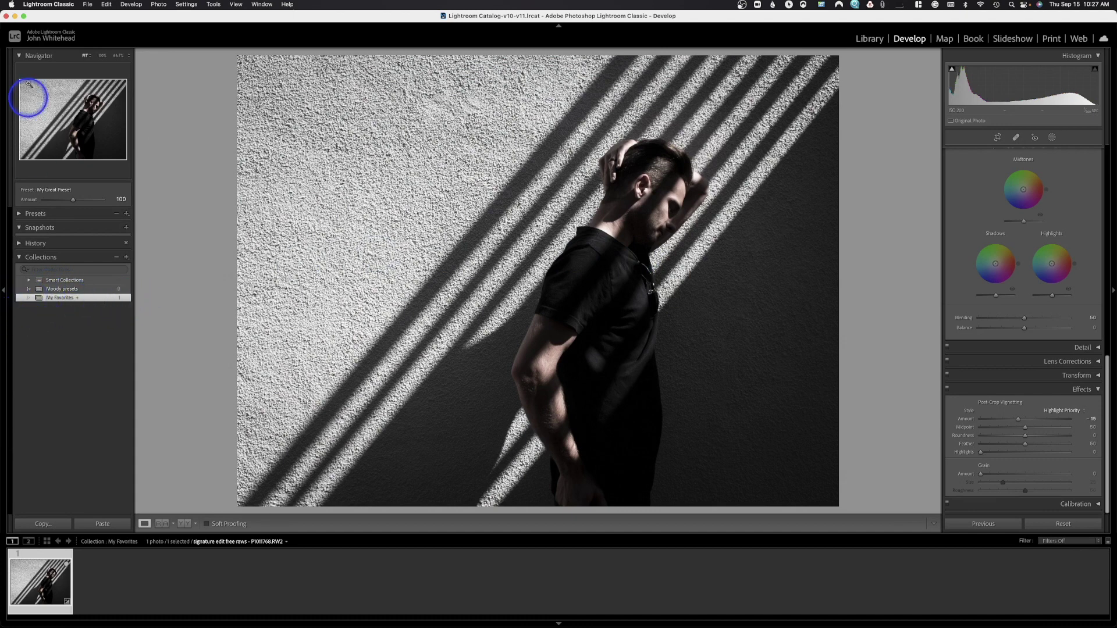
Switch to the Library and show the 21 Previous Import photos, collapsing Publish Services
key(e)
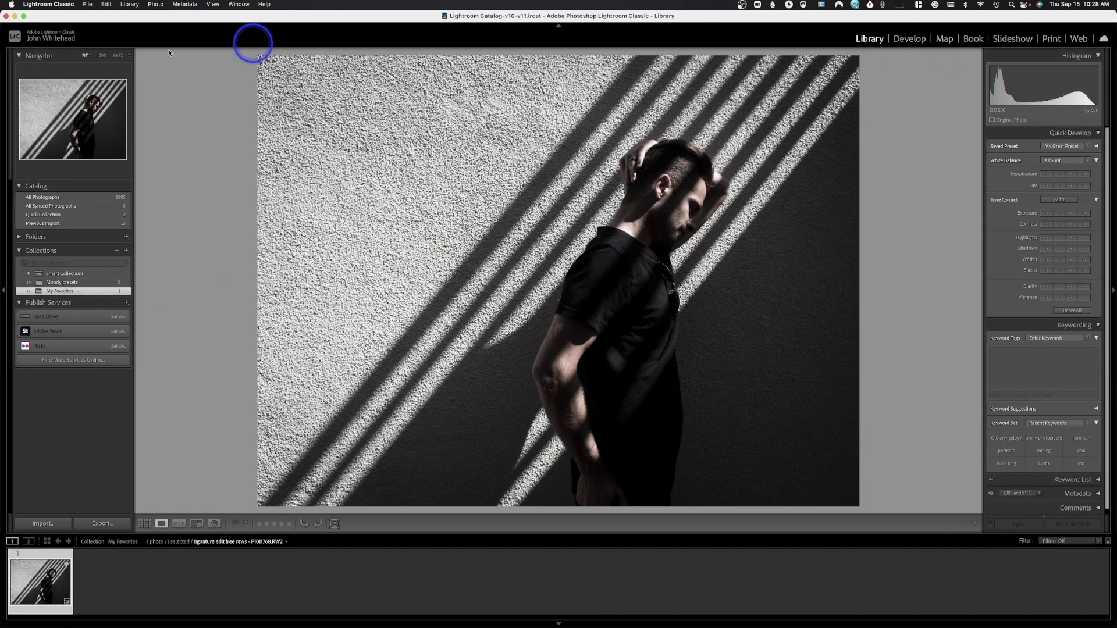
click(46, 225)
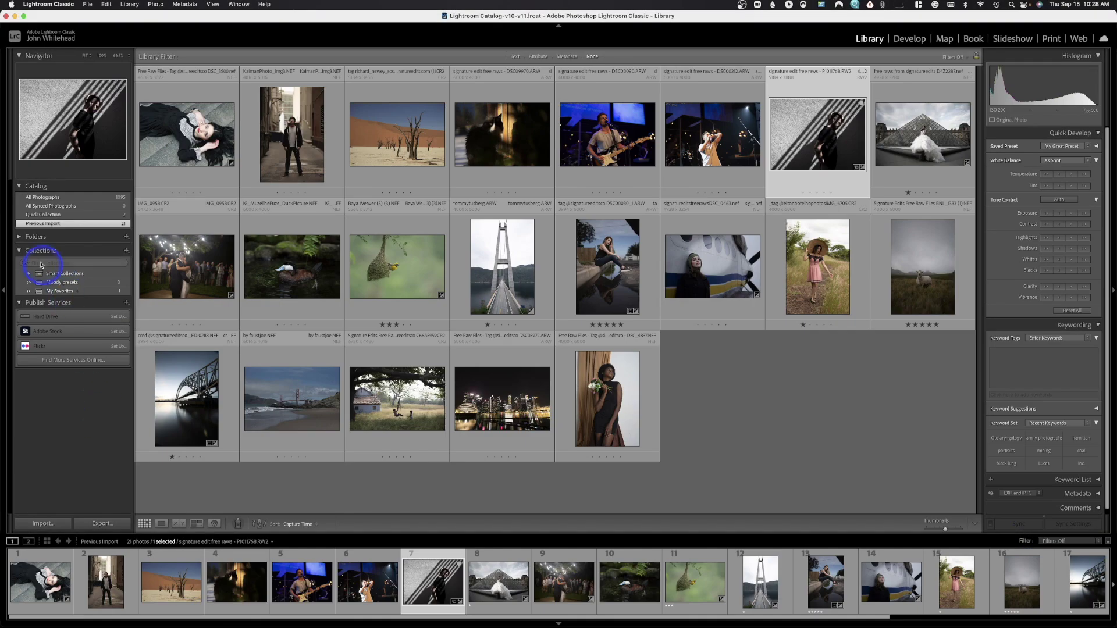
click(23, 302)
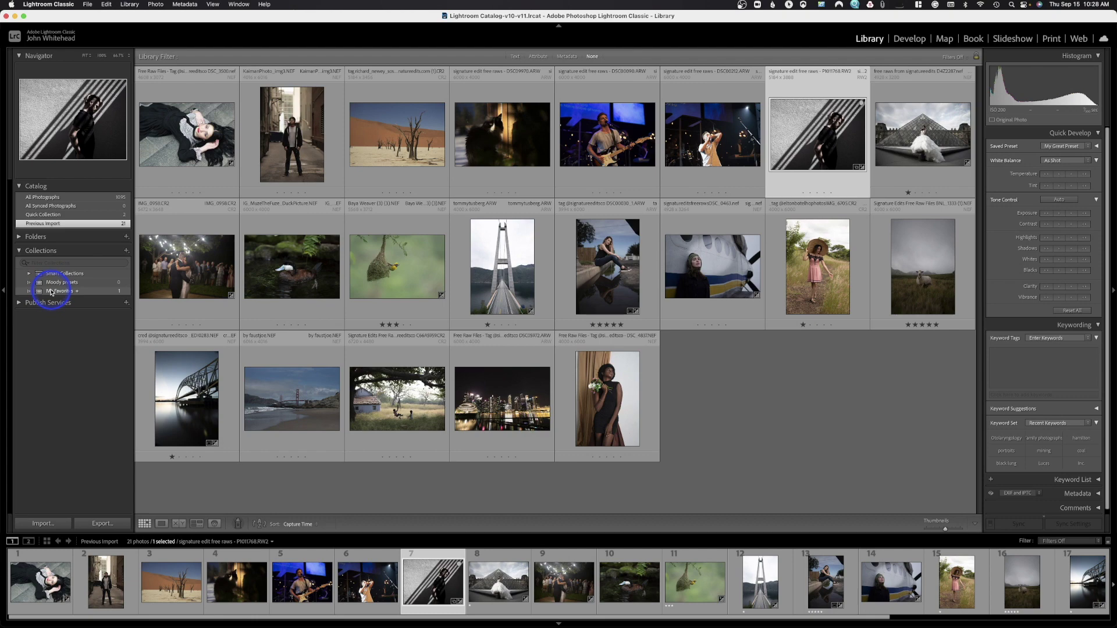
Drag the desert tree and bride-at-the-pyramid photos from Previous Import into My Favorites
click(30, 294)
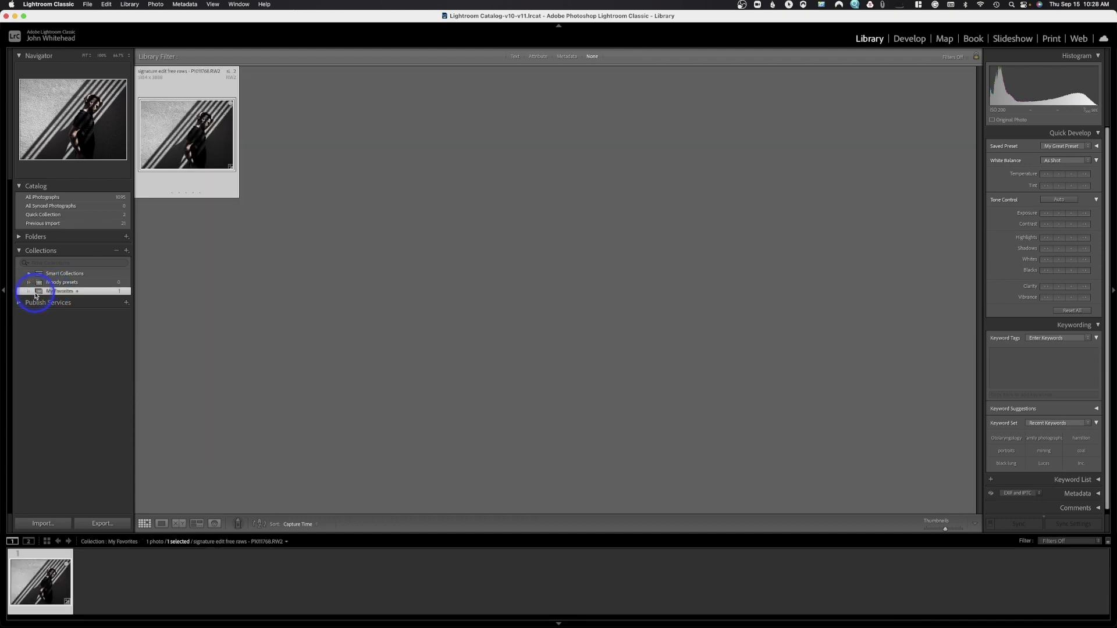
click(61, 223)
click(172, 583)
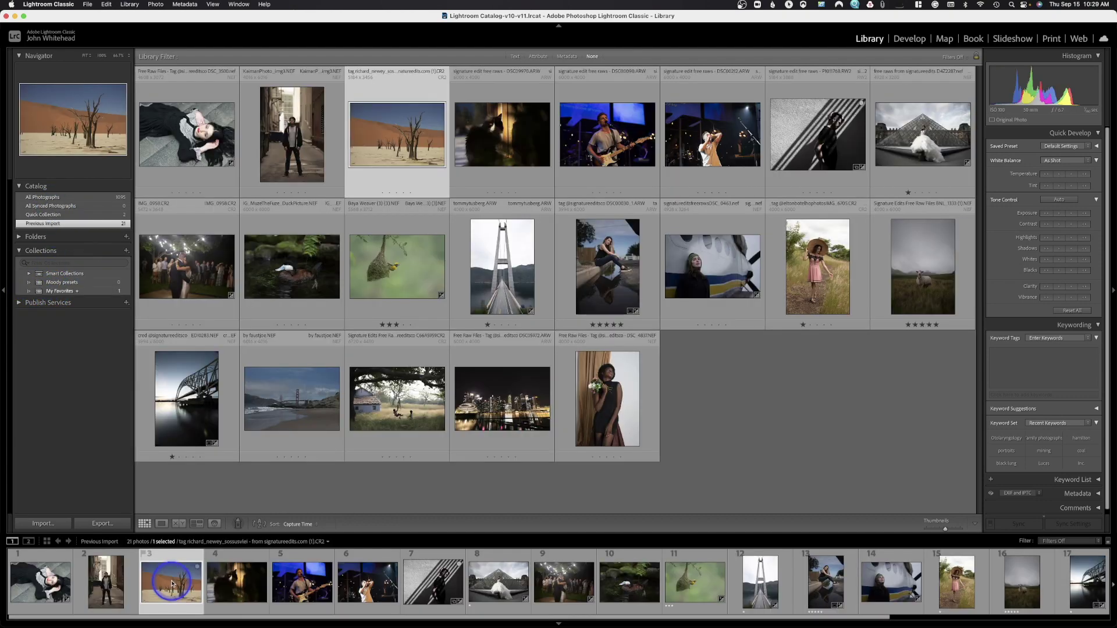
click(165, 523)
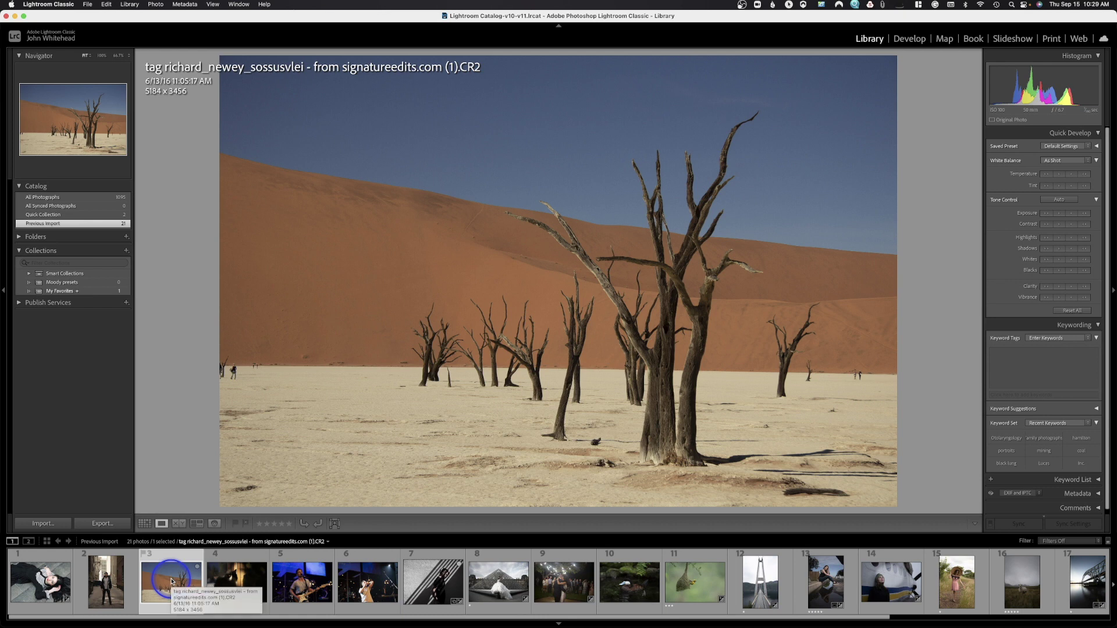
drag(171, 582, 77, 295)
drag(76, 295, 77, 295)
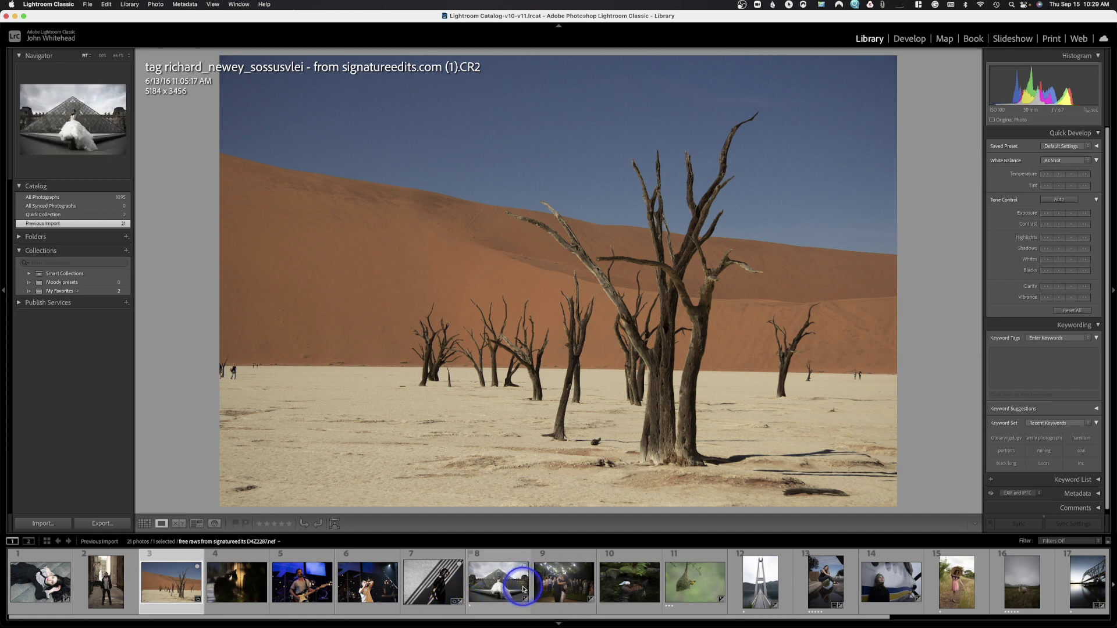
drag(508, 588, 69, 294)
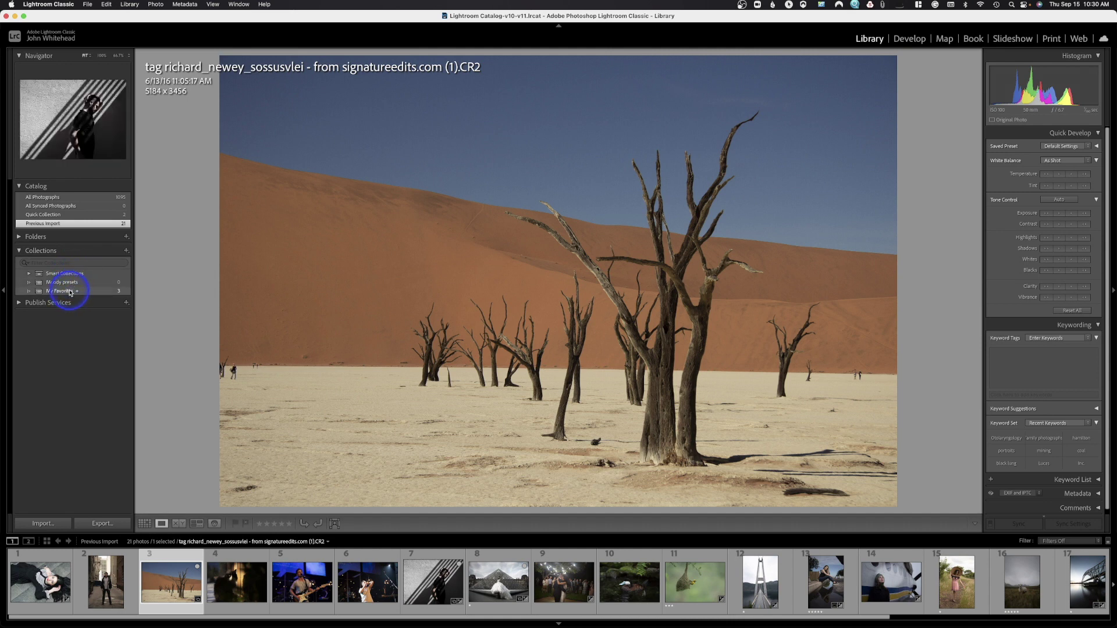
click(70, 292)
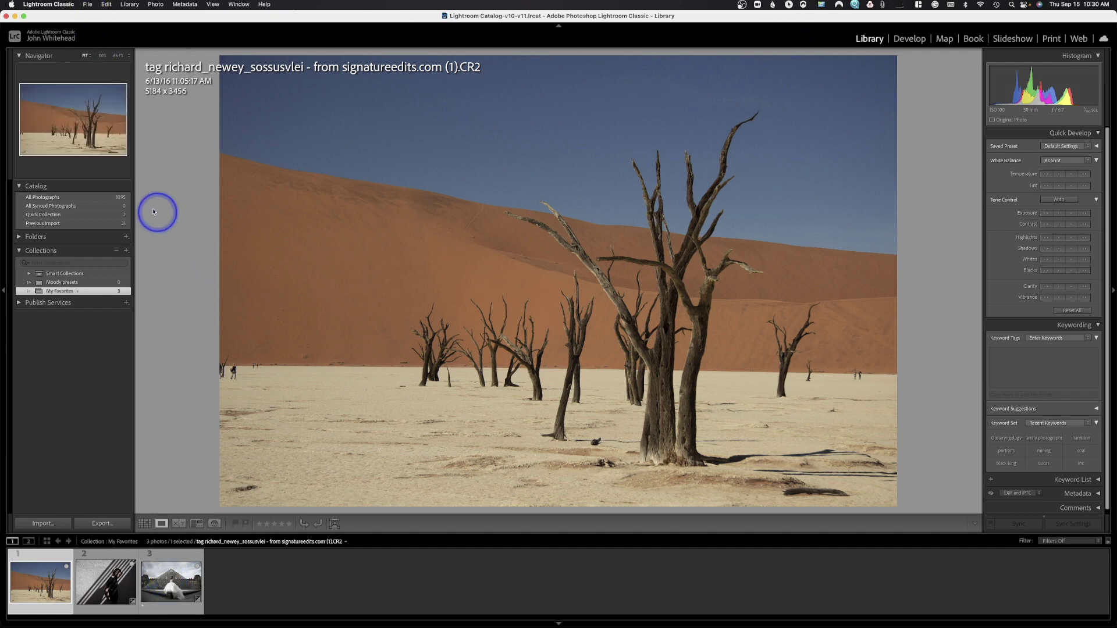
Add a collection set called 'My Smart Collections' from the Collections panel's + menu
key(g)
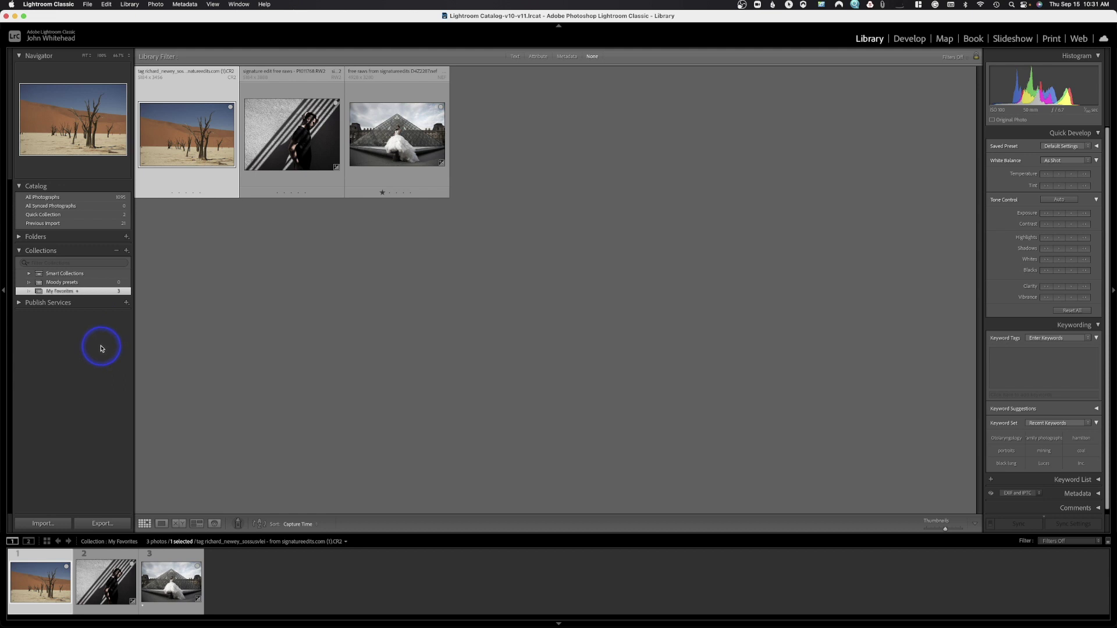
click(126, 252)
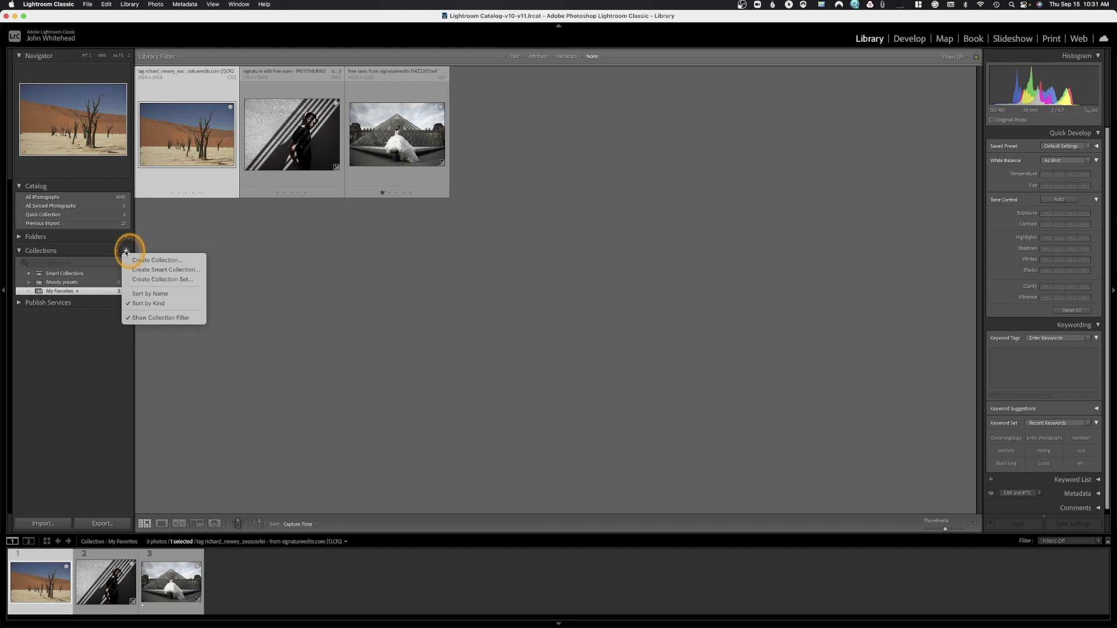
click(150, 280)
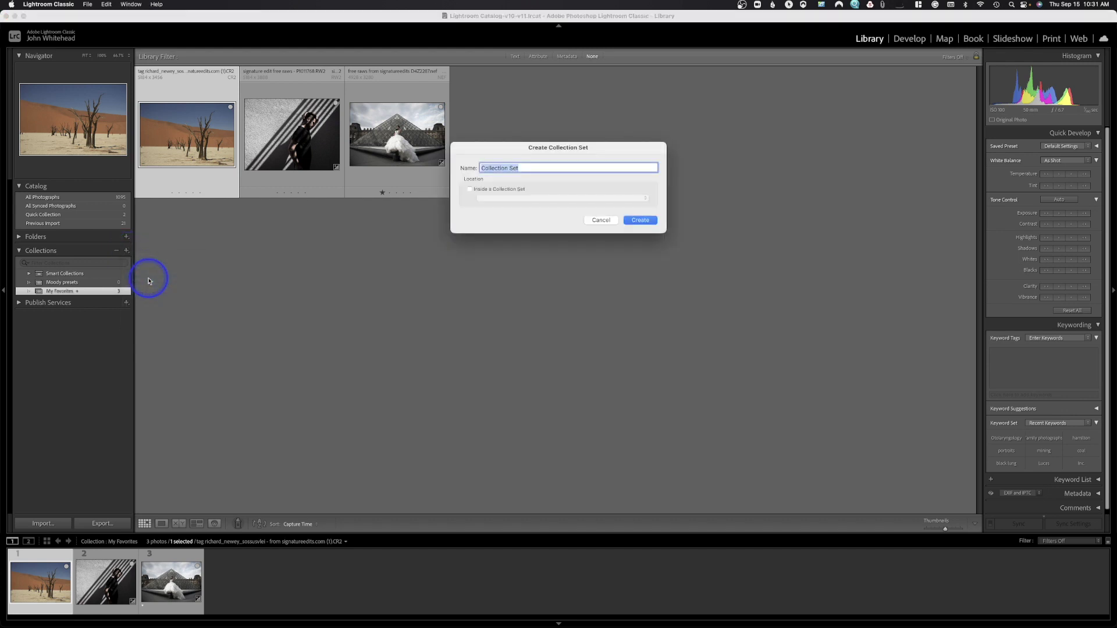
text(My Smart Collections)
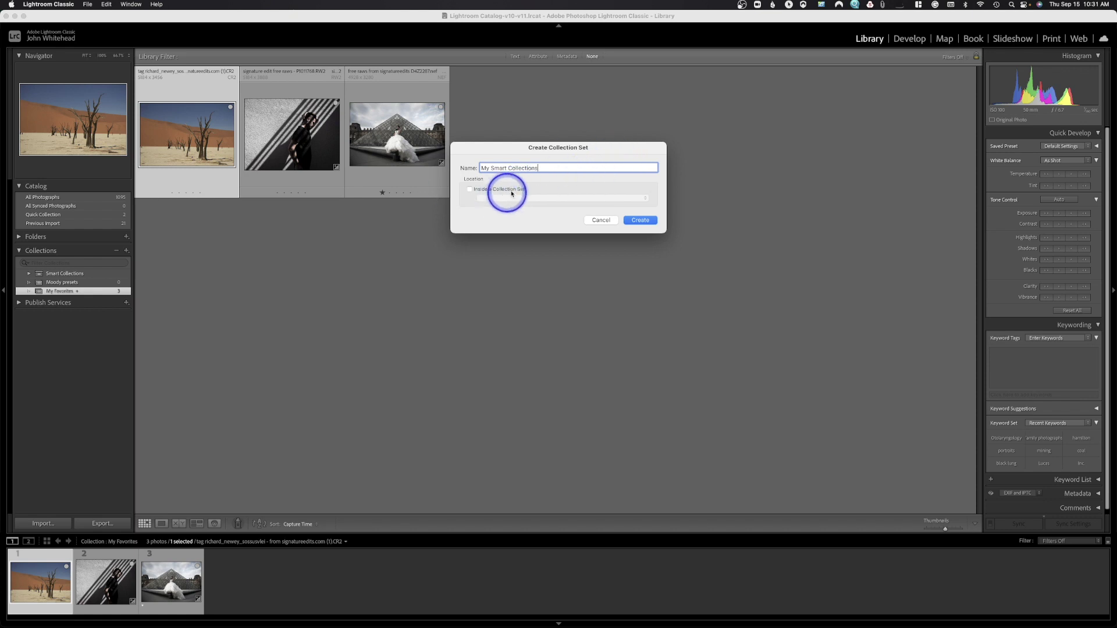
click(647, 225)
drag(62, 280, 64, 284)
click(64, 285)
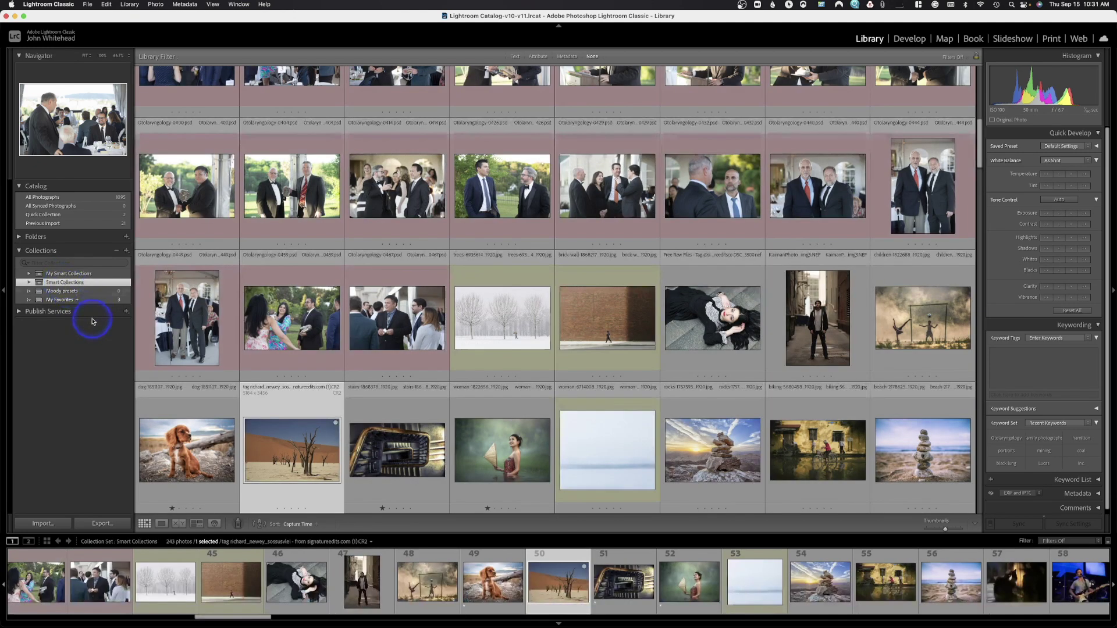
Start a smart collection named '5 Star Images' inside the My Smart Collections set
click(53, 274)
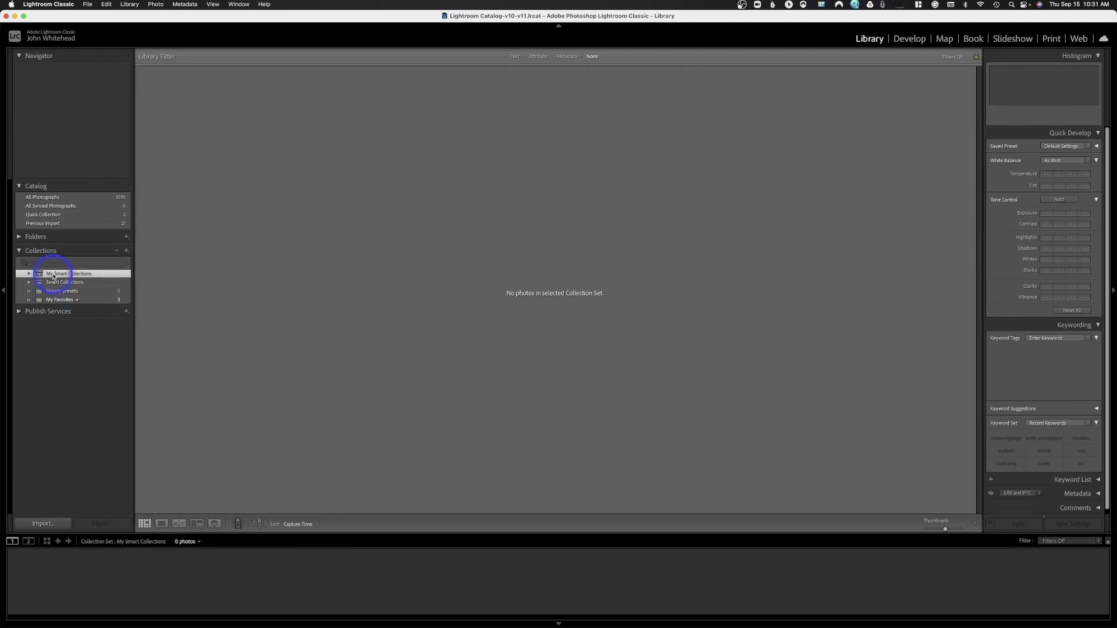
click(126, 252)
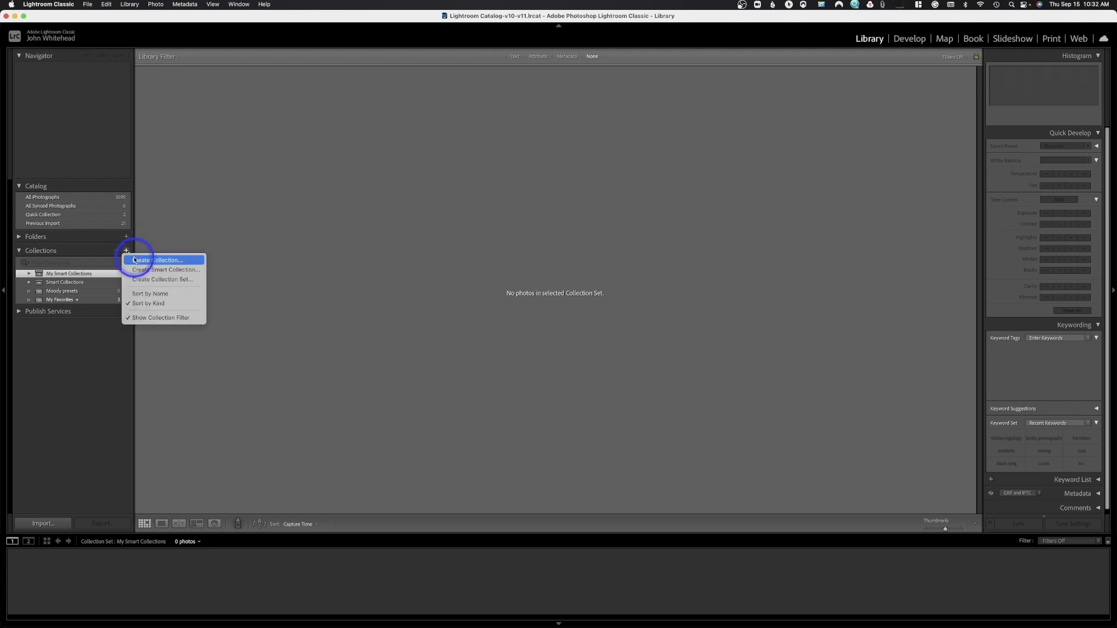
click(140, 271)
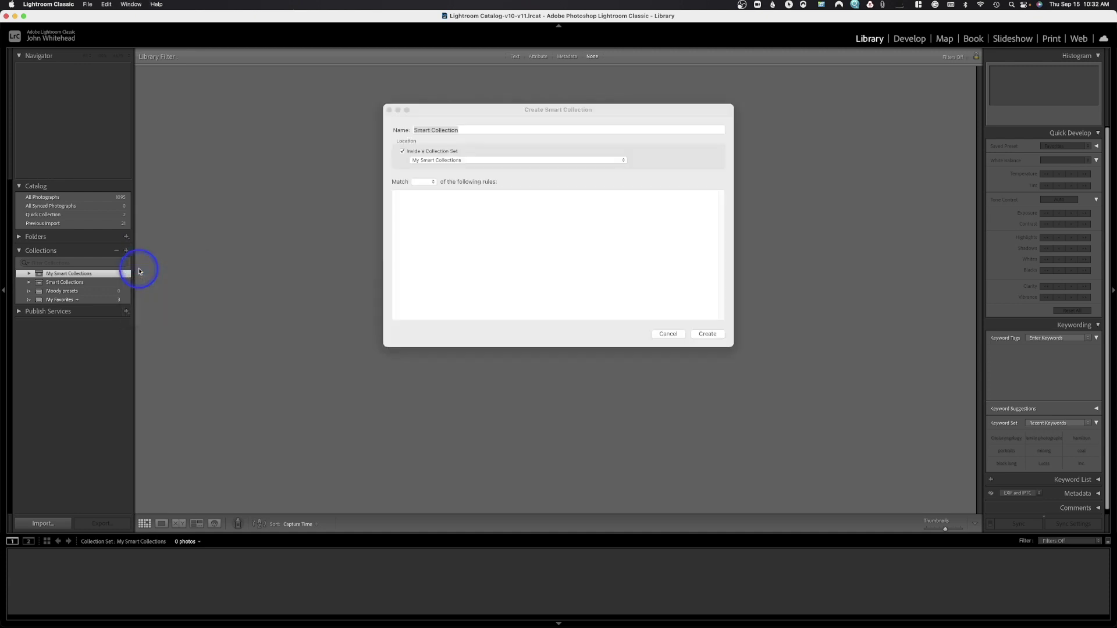
click(445, 161)
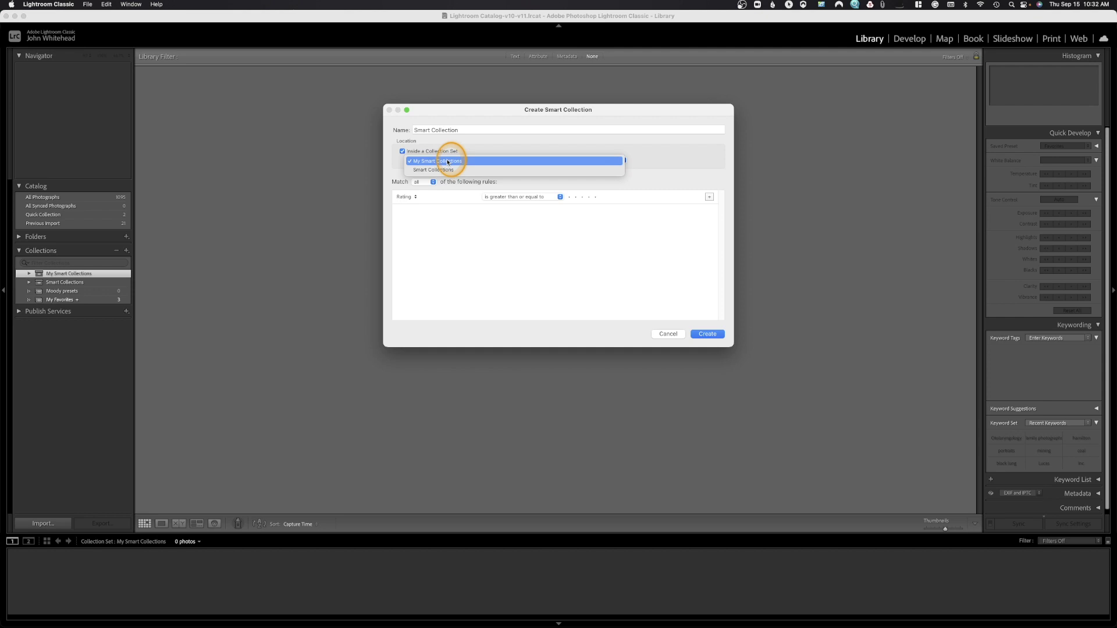
click(448, 161)
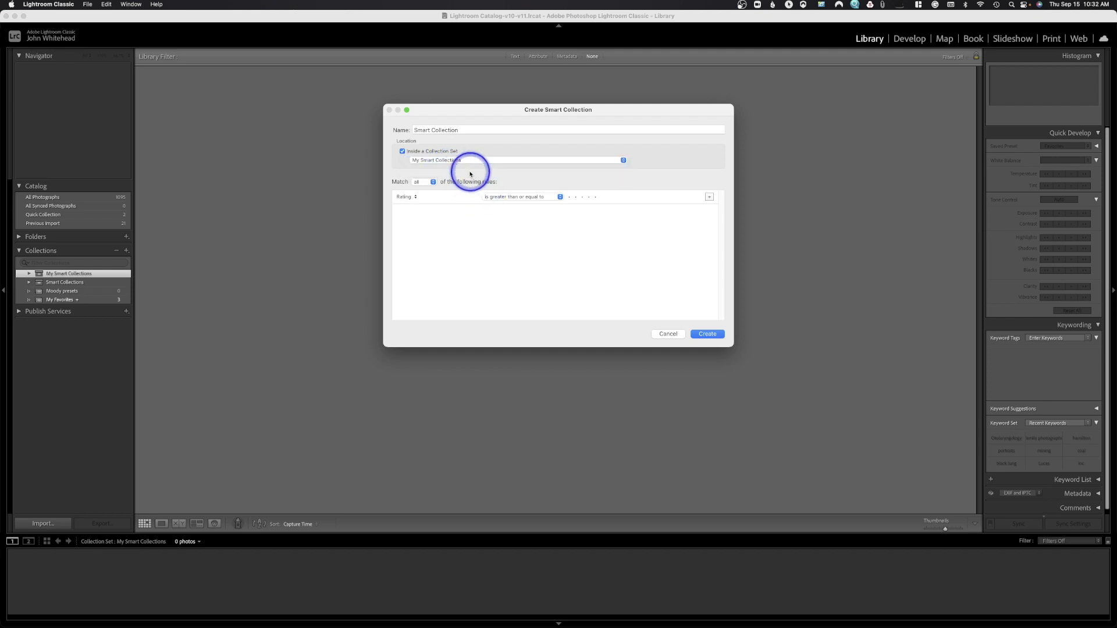
triple_click(468, 130)
key(BackSpace)
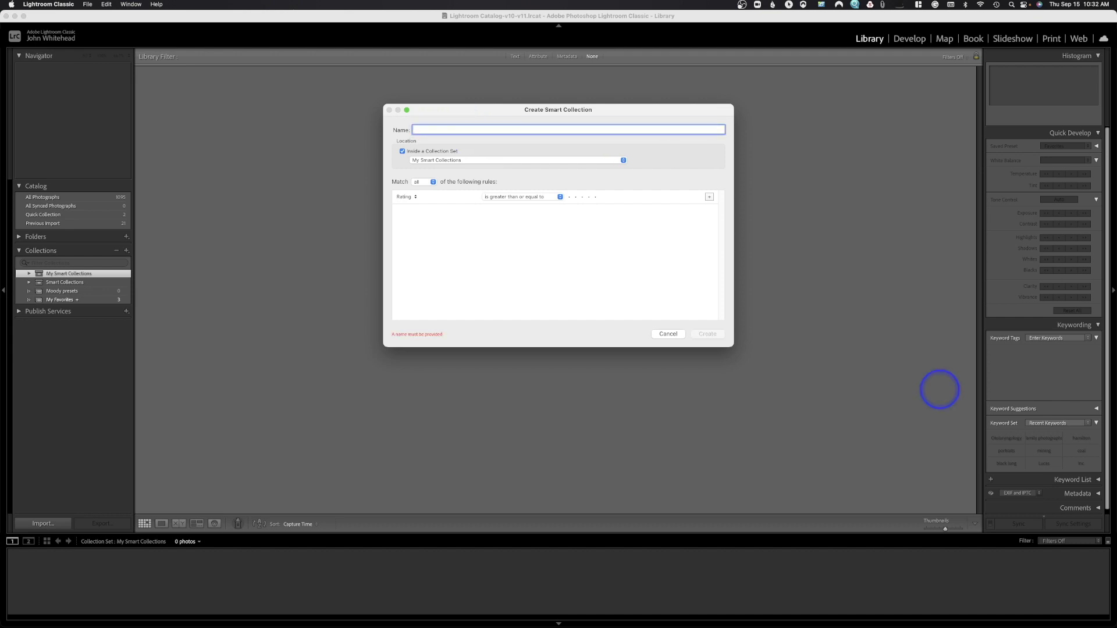
text(5 Star Images)
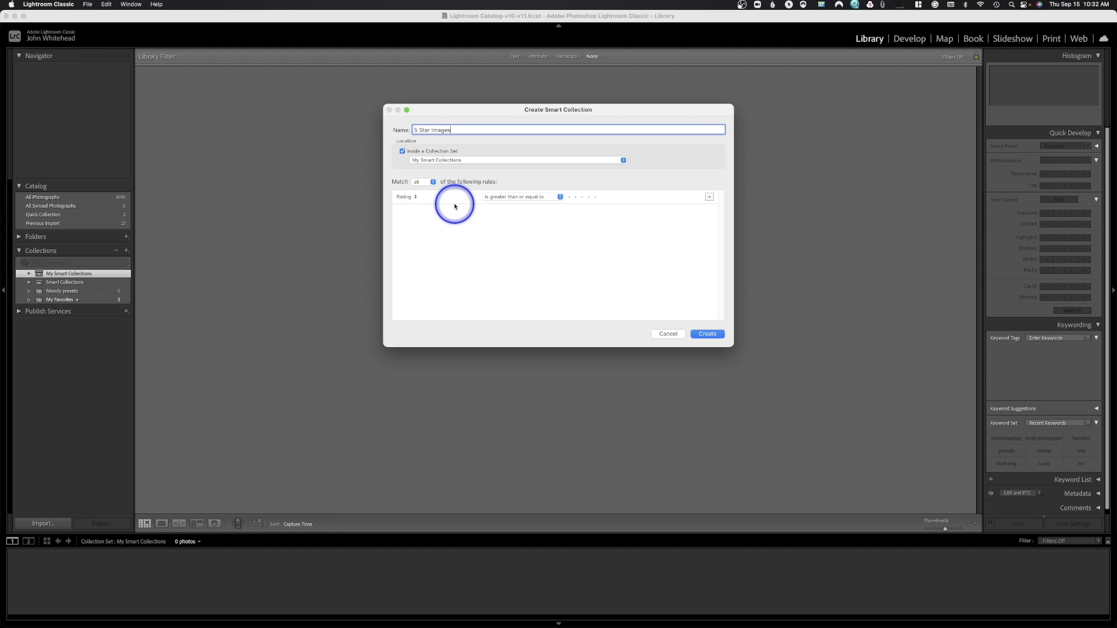
Set its single rule to Rating is greater than or equal to five stars and create it
click(410, 197)
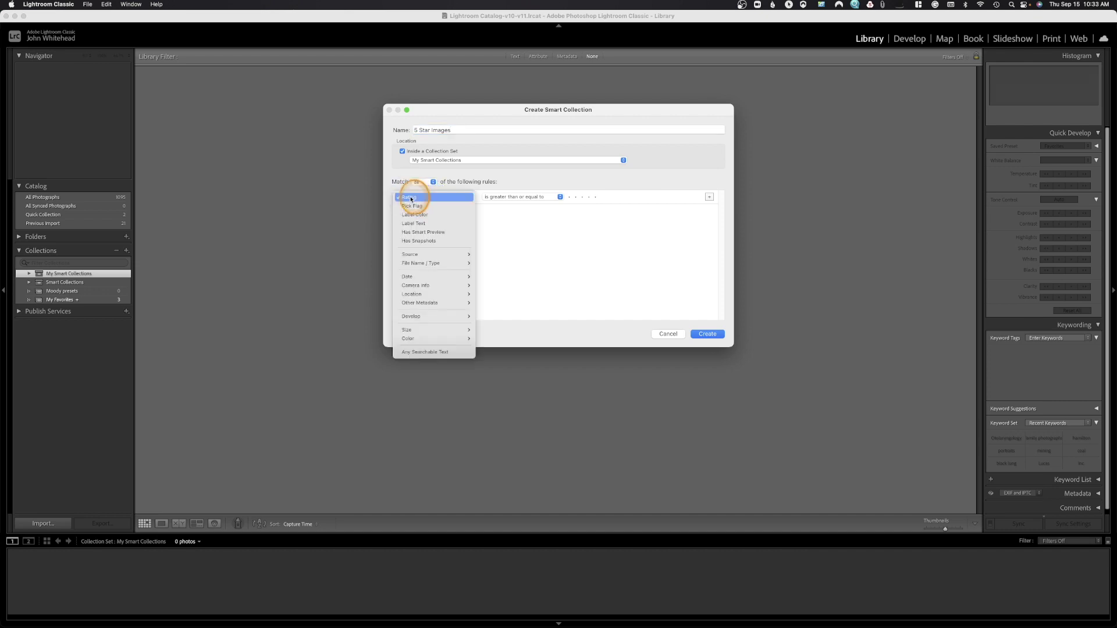
click(411, 198)
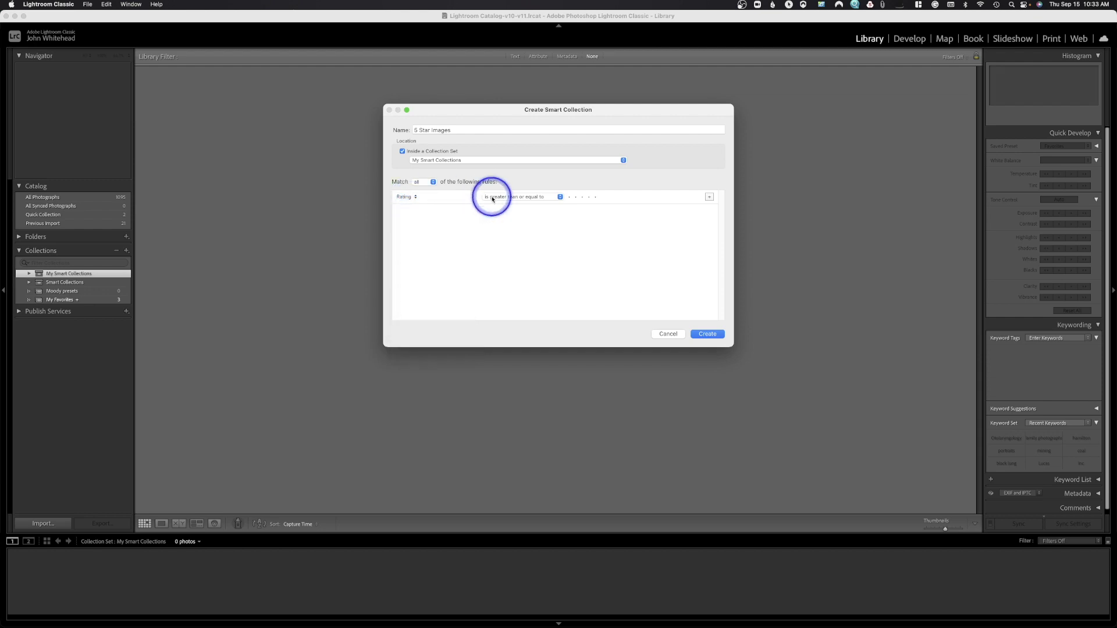
click(492, 199)
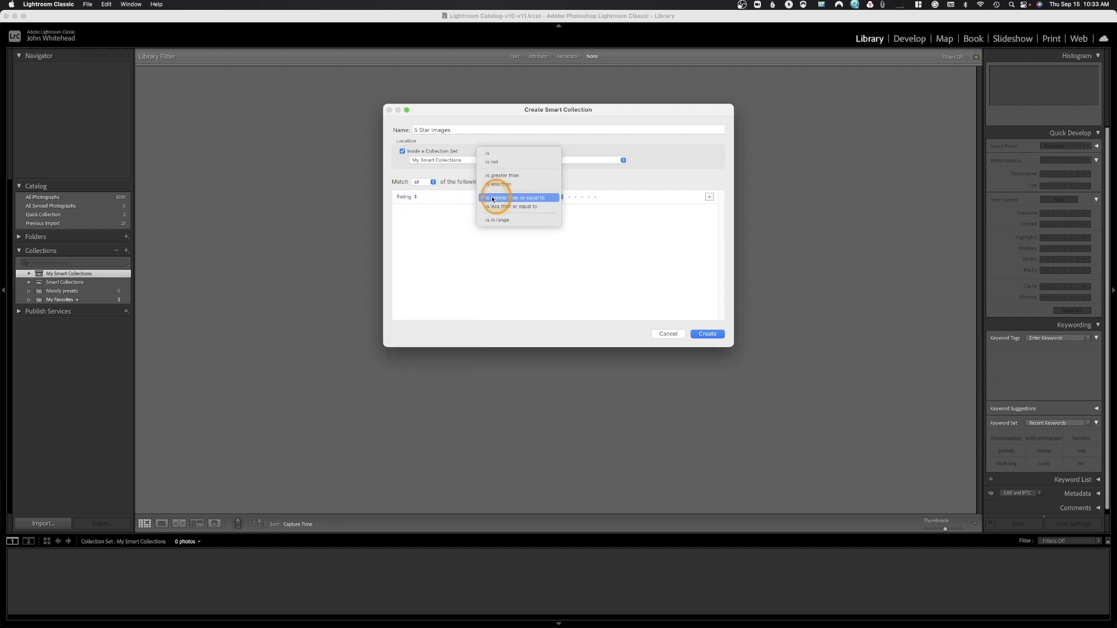
click(512, 198)
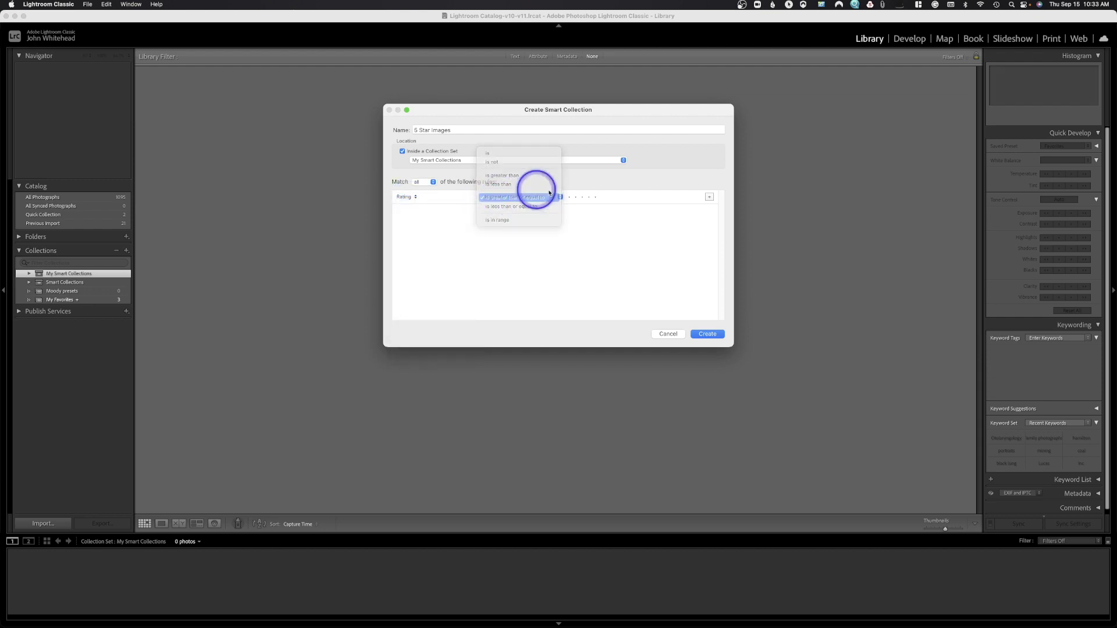
click(595, 198)
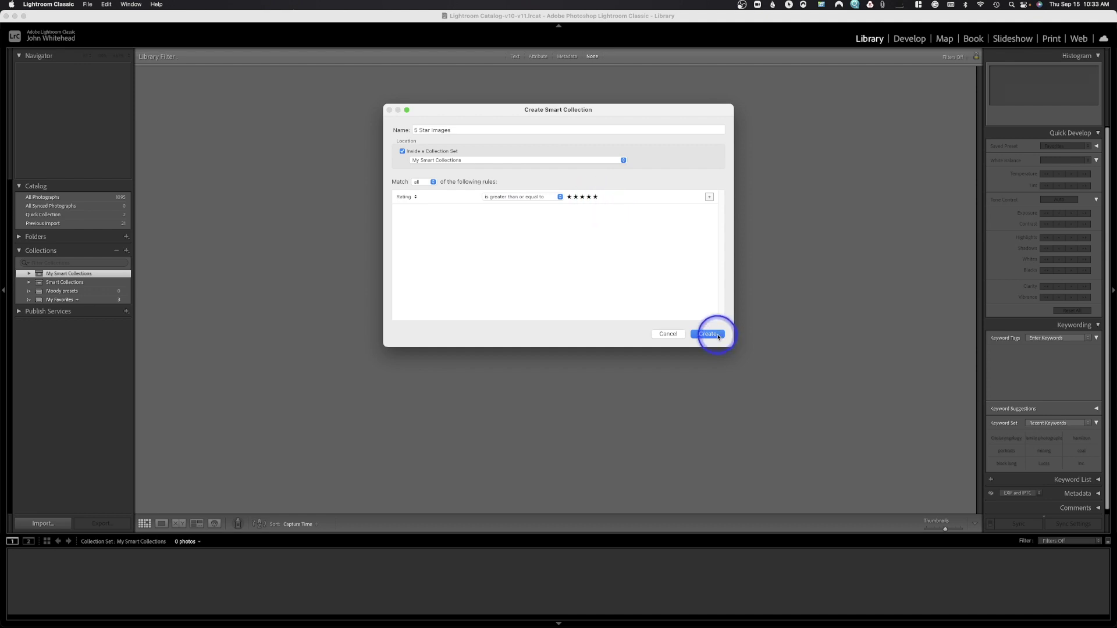
click(708, 197)
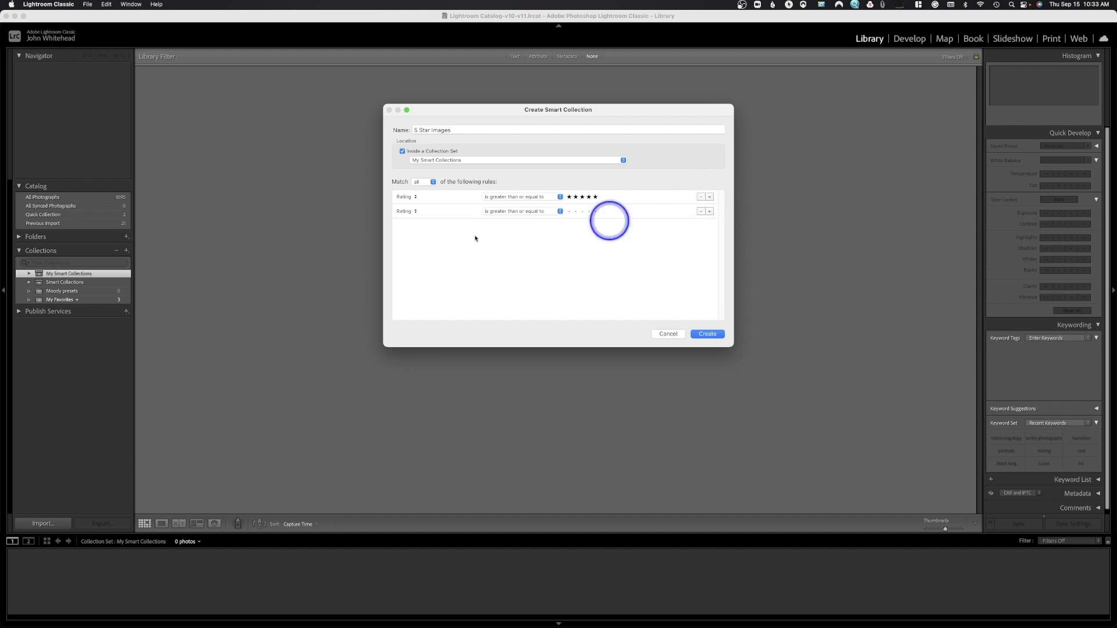
click(409, 212)
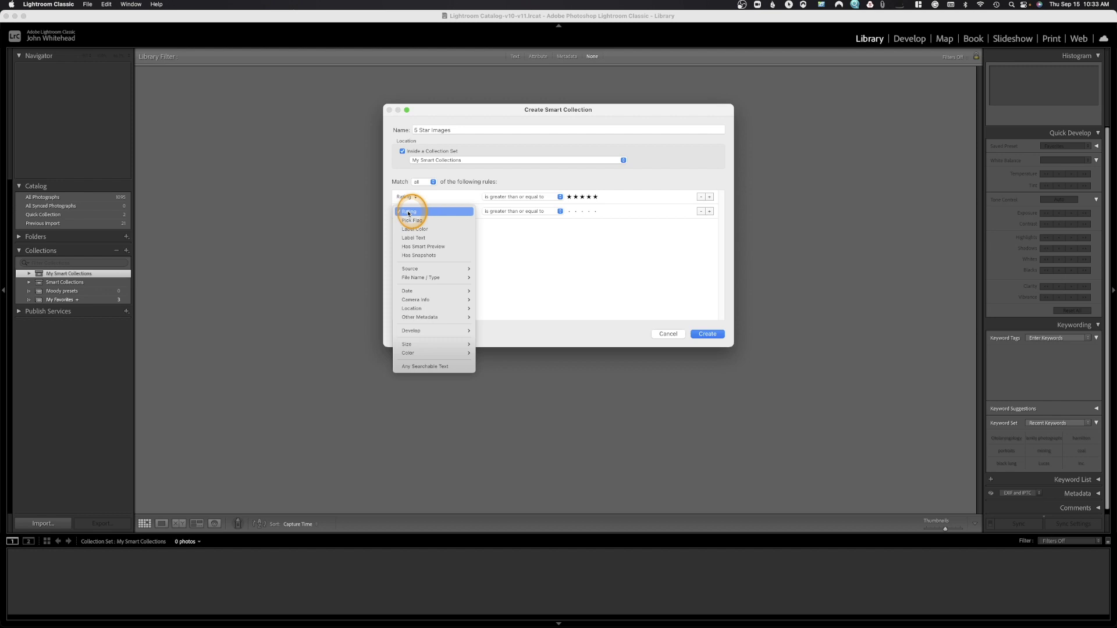
click(413, 228)
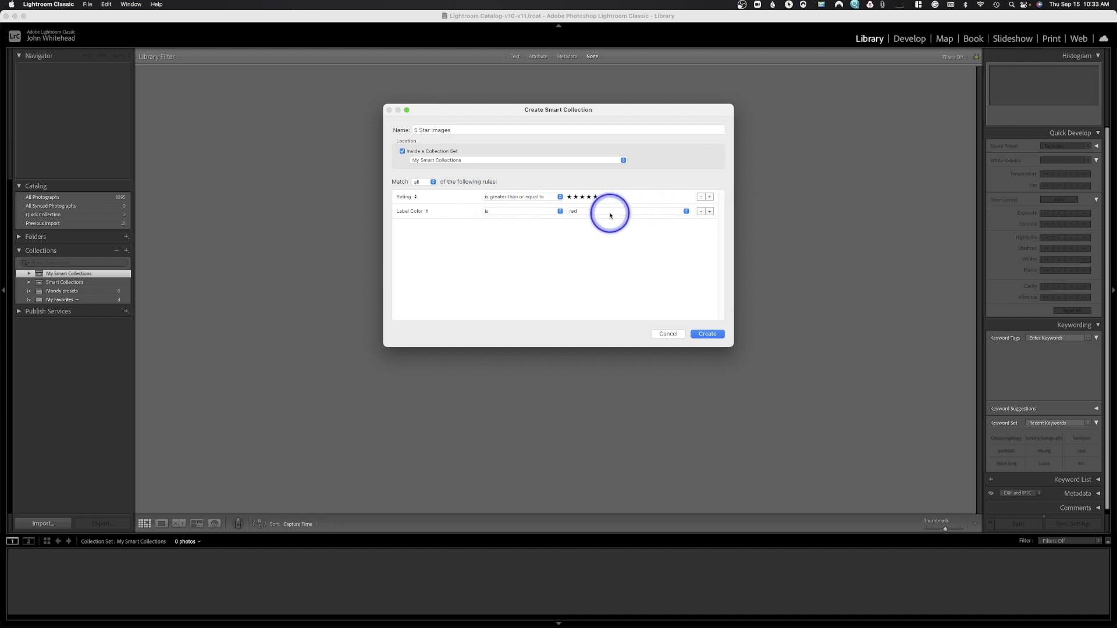
click(702, 211)
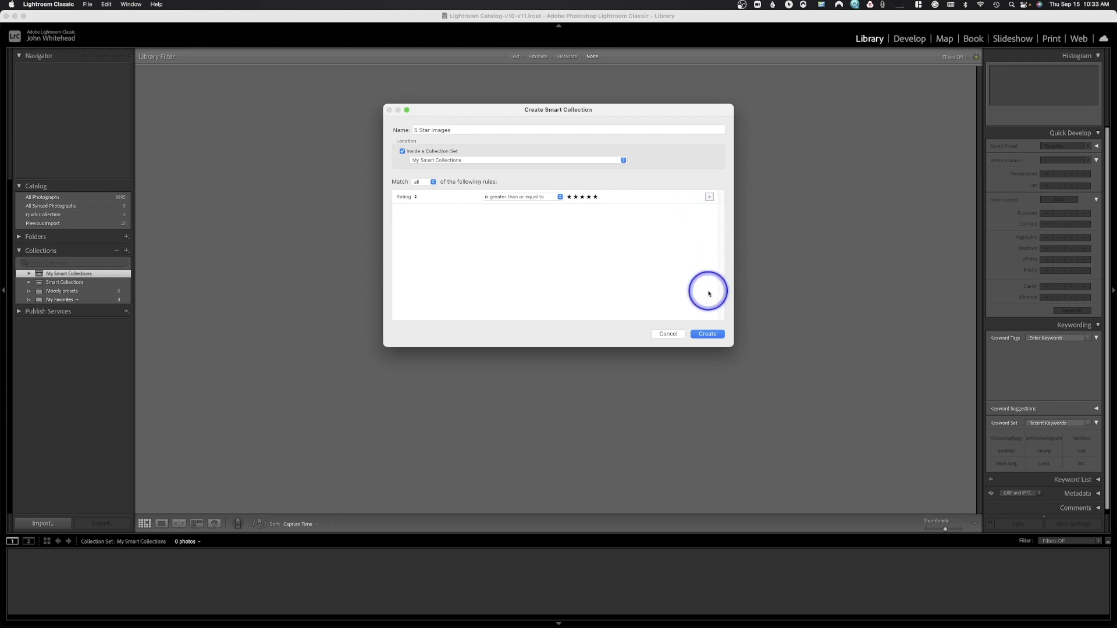
click(707, 335)
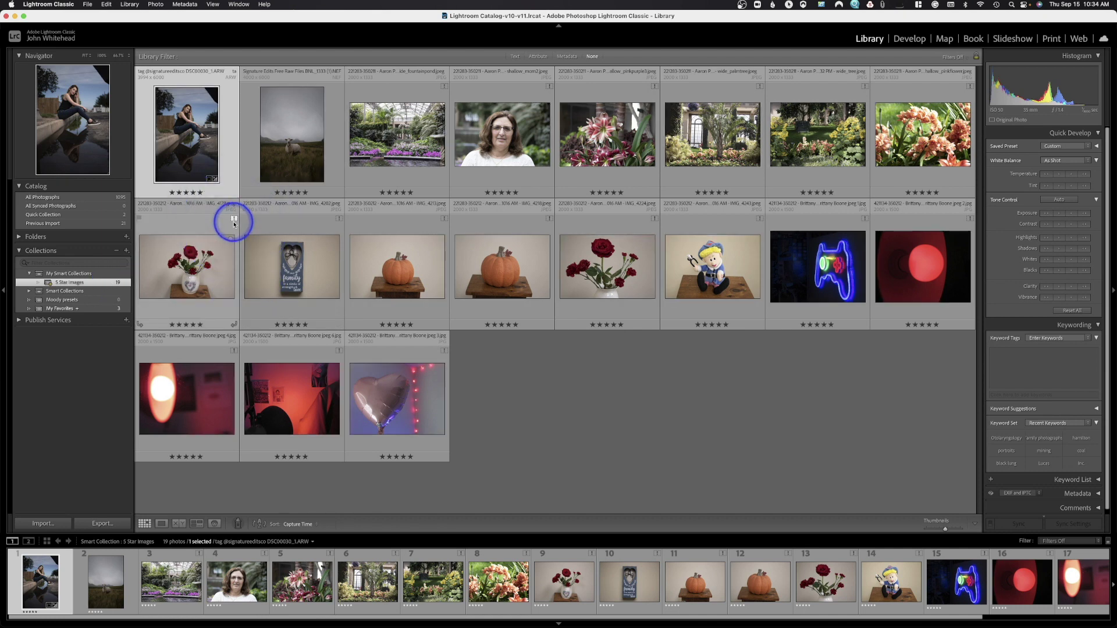
Dismiss the missing-photo notice, show Previous Import, and select the swing-under-the-tree photo
mouse_move(234, 224)
click(234, 224)
click(233, 223)
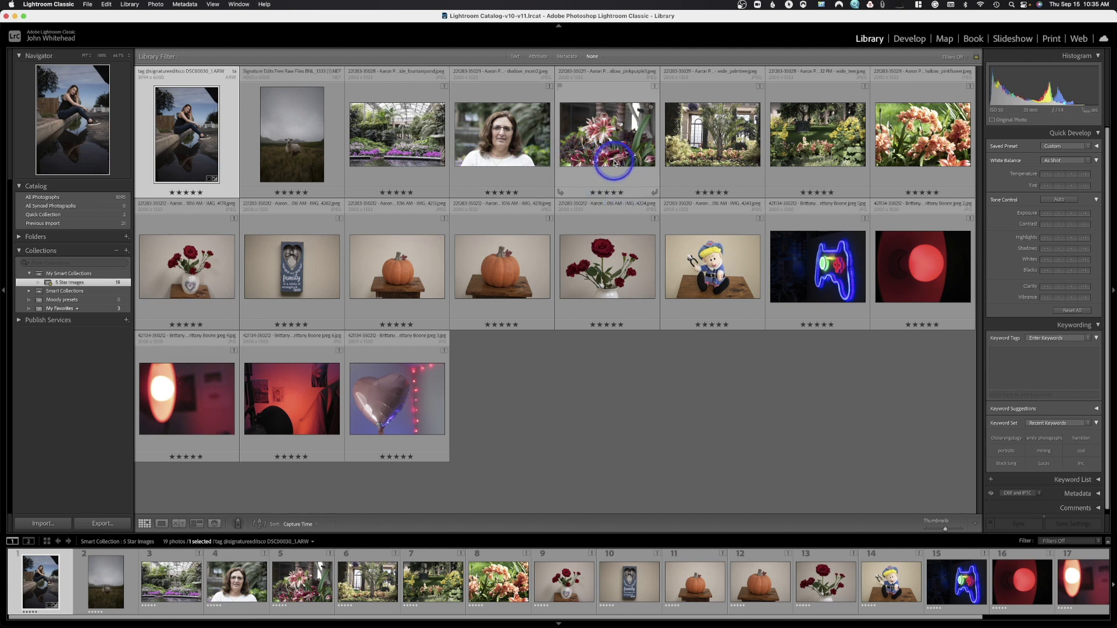
click(104, 224)
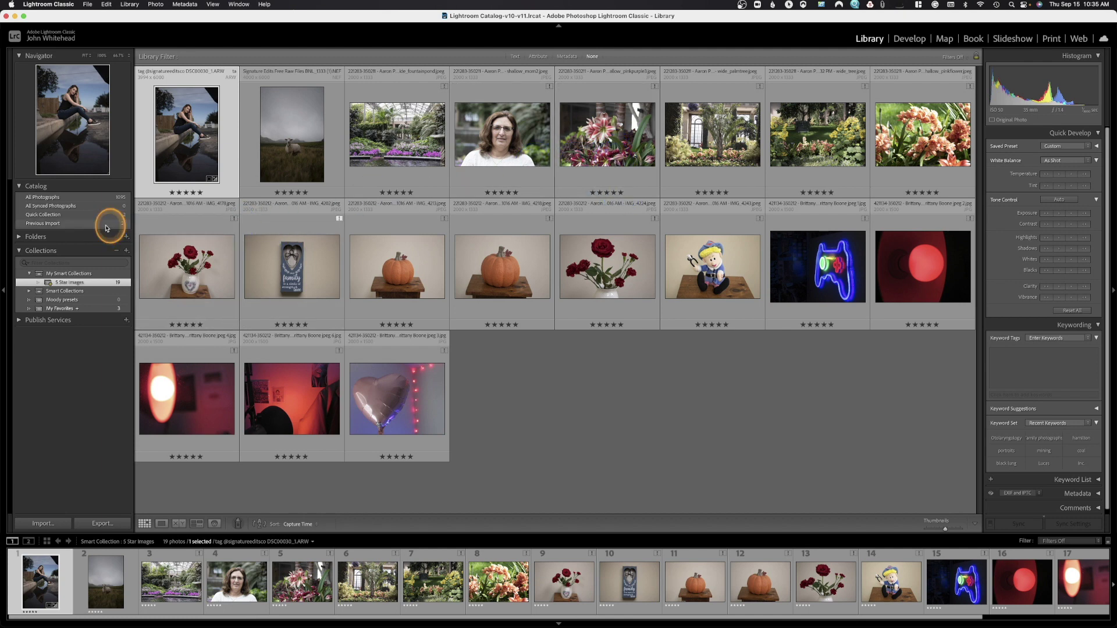
click(398, 386)
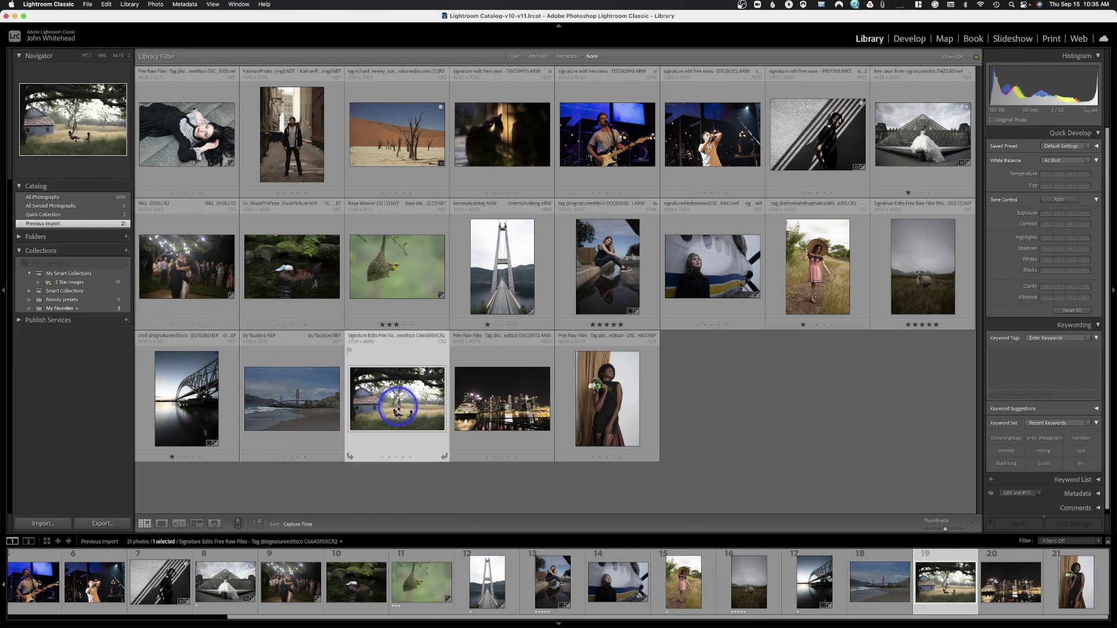
Give the swing photo five stars, view it in 5 Star Images, and open it in Develop
key(5)
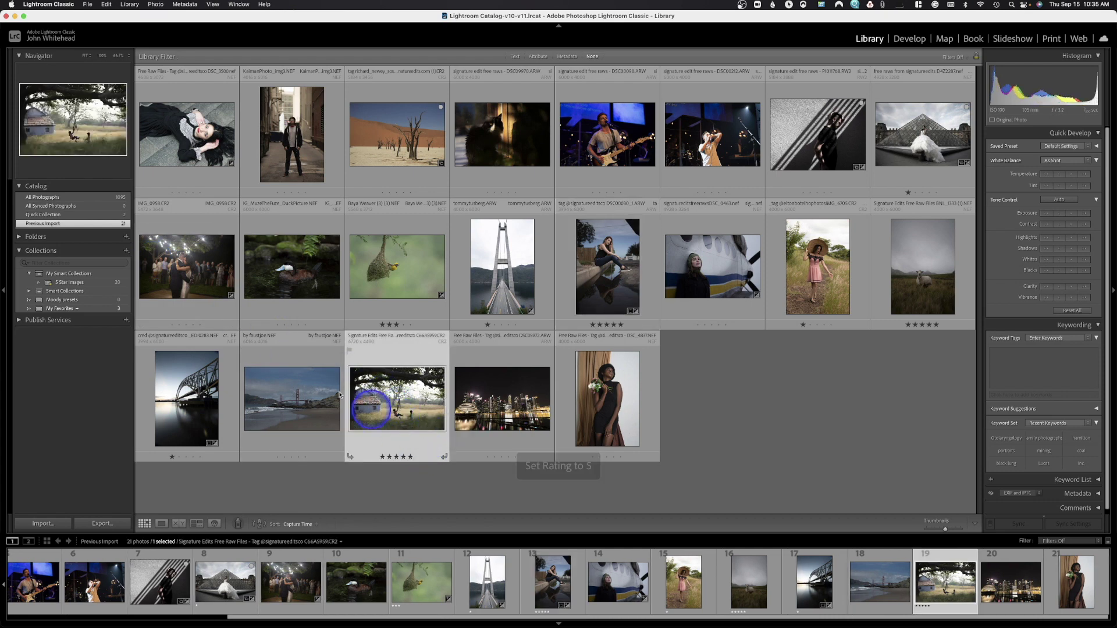
click(75, 282)
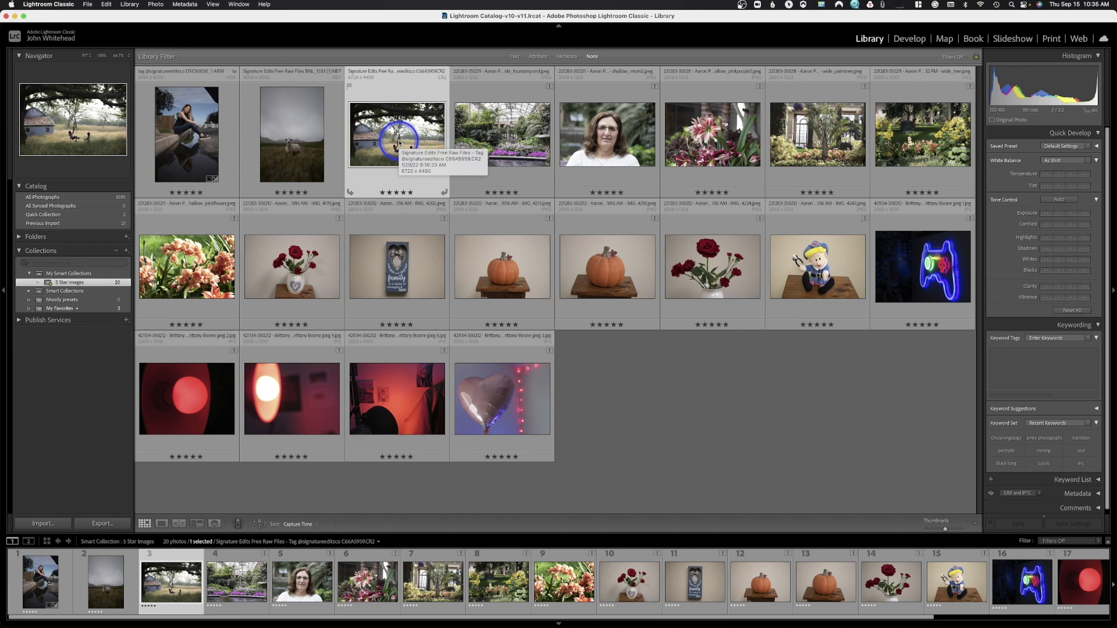
key(d)
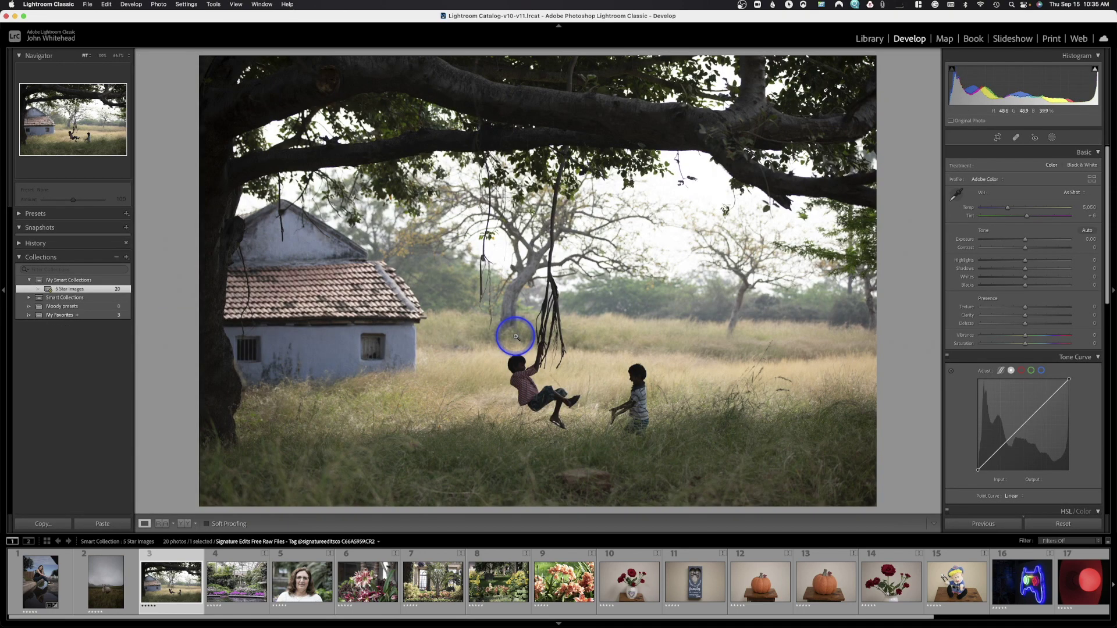